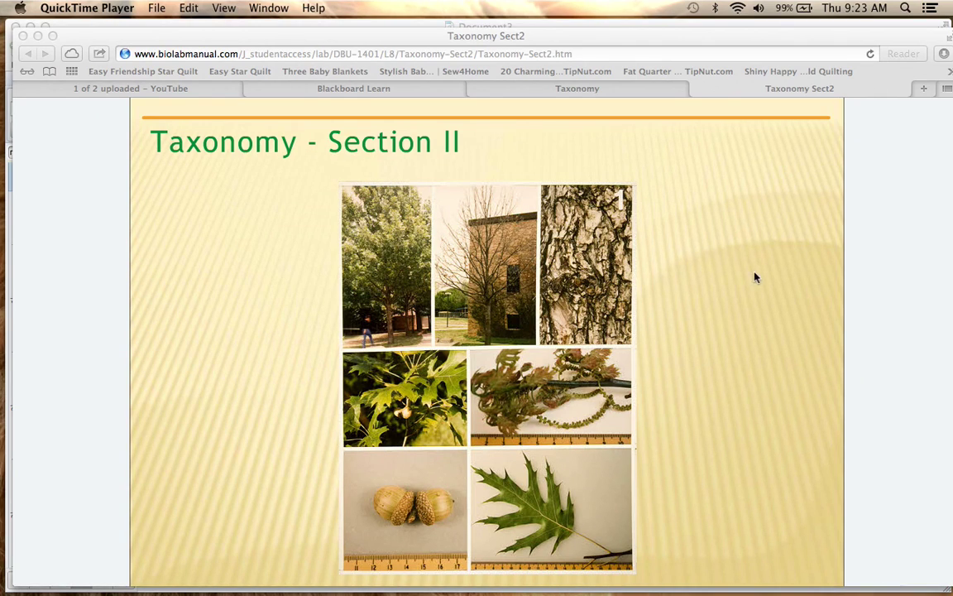
# Move the Safari lab from the Taxonomy Section II title slide to Exercise 1.1, Classification of footwear
pyautogui.scroll(-2, 748, 295)
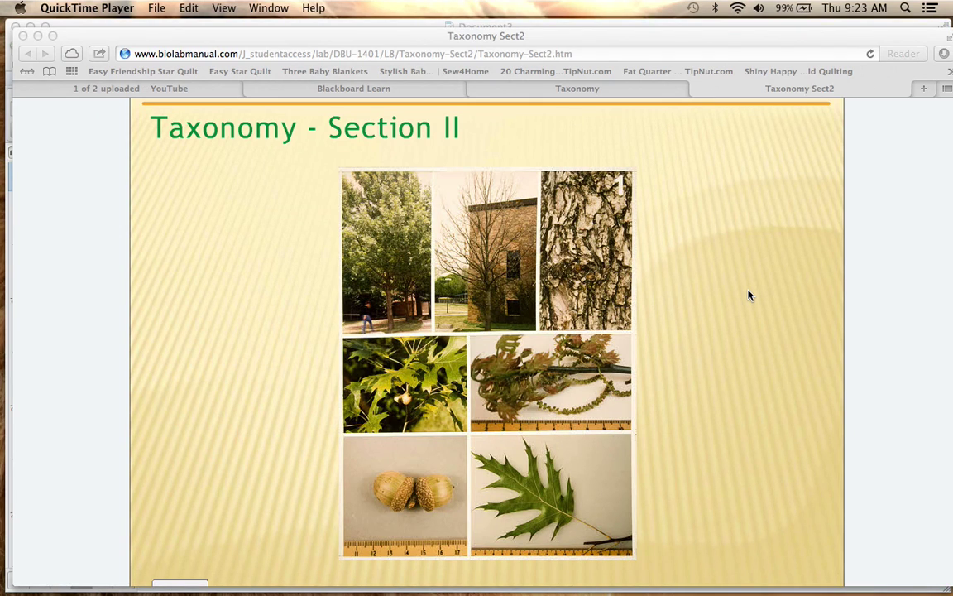
pyautogui.scroll(-2, 749, 296)
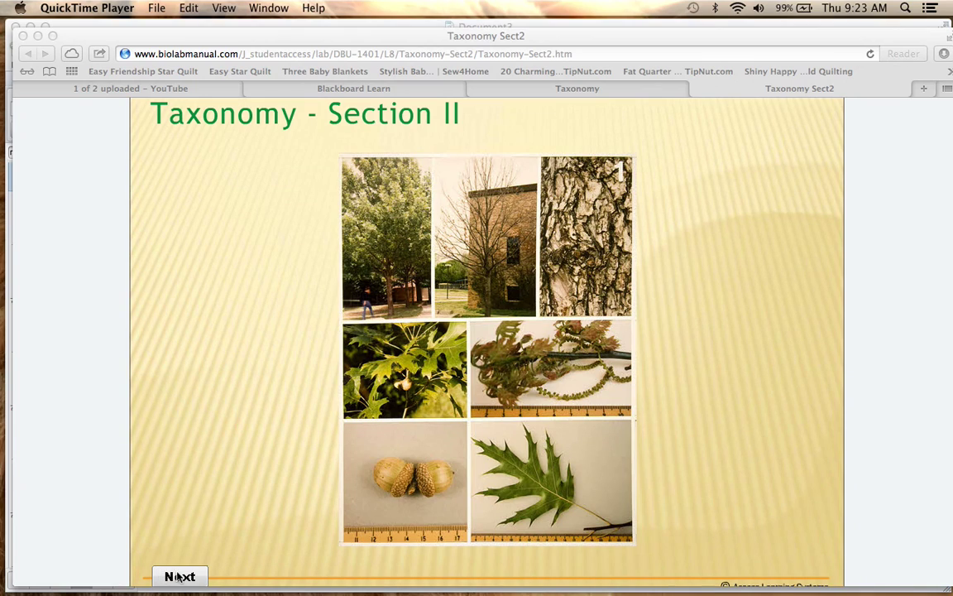
pyautogui.click(180, 577)
pyautogui.click(179, 577)
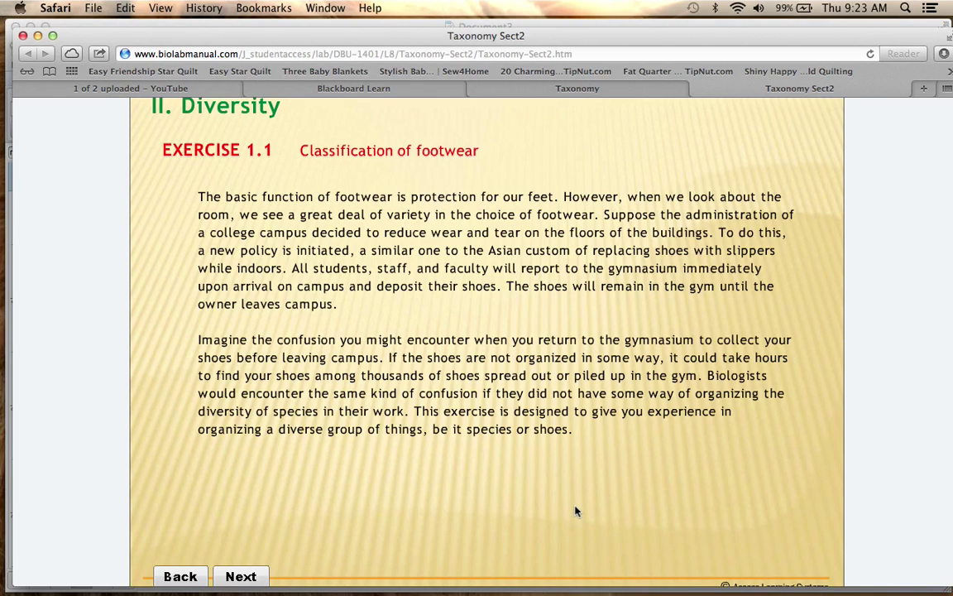
# Page past the Steps 1–3 shoe photo to Step 4's Bodywear chart with Footwear and Clothing
pyautogui.click(250, 571)
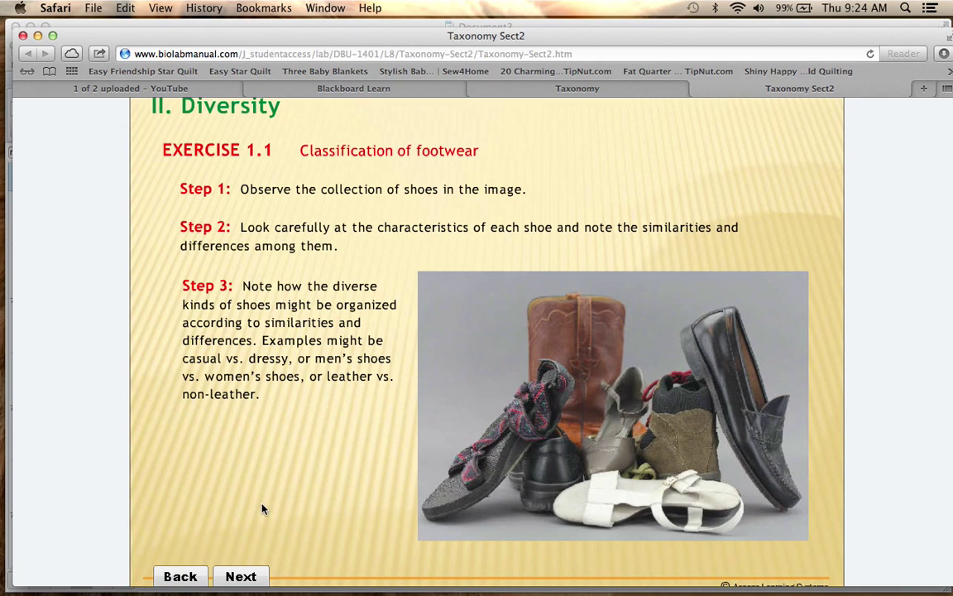
pyautogui.click(255, 577)
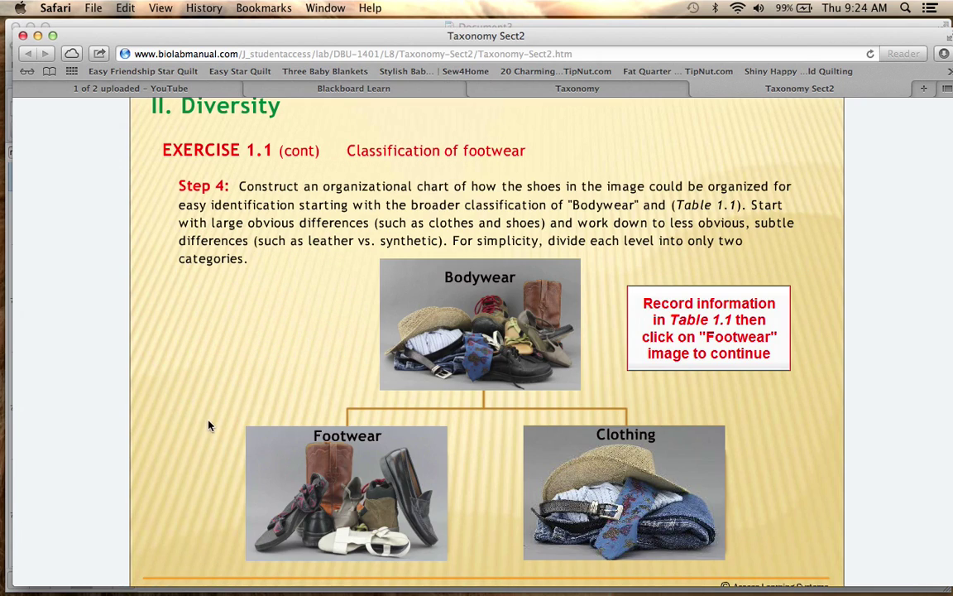
pyautogui.scroll(-2, 208, 424)
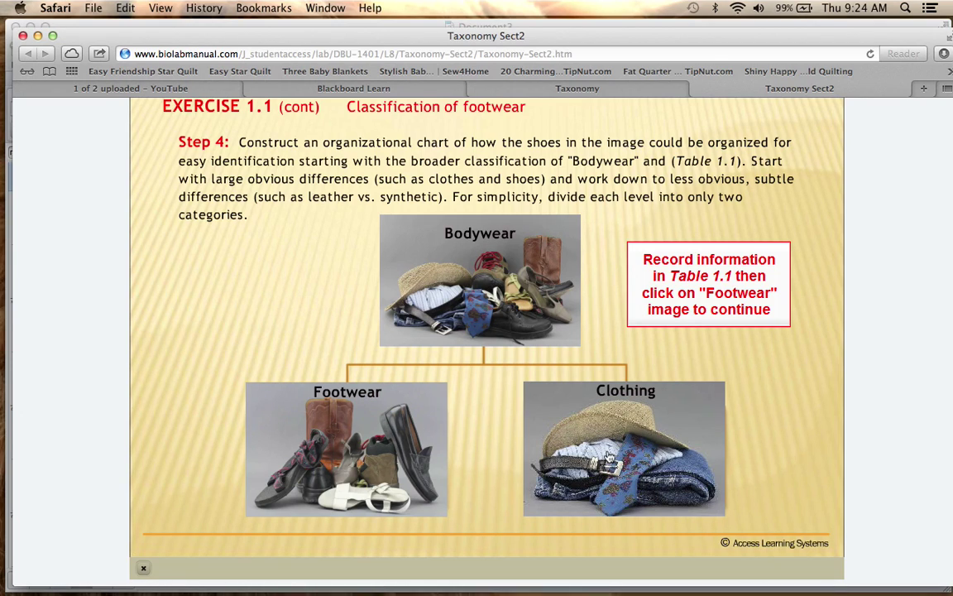
# In the Word lab report, label the org chart's top box Bodywear
pyautogui.moveTo(2, 333)
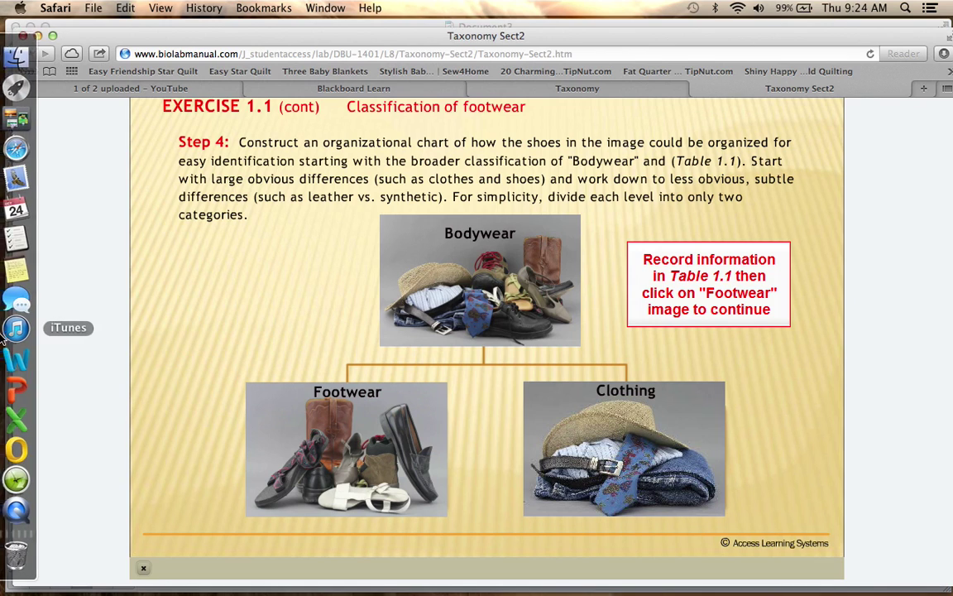
pyautogui.click(11, 358)
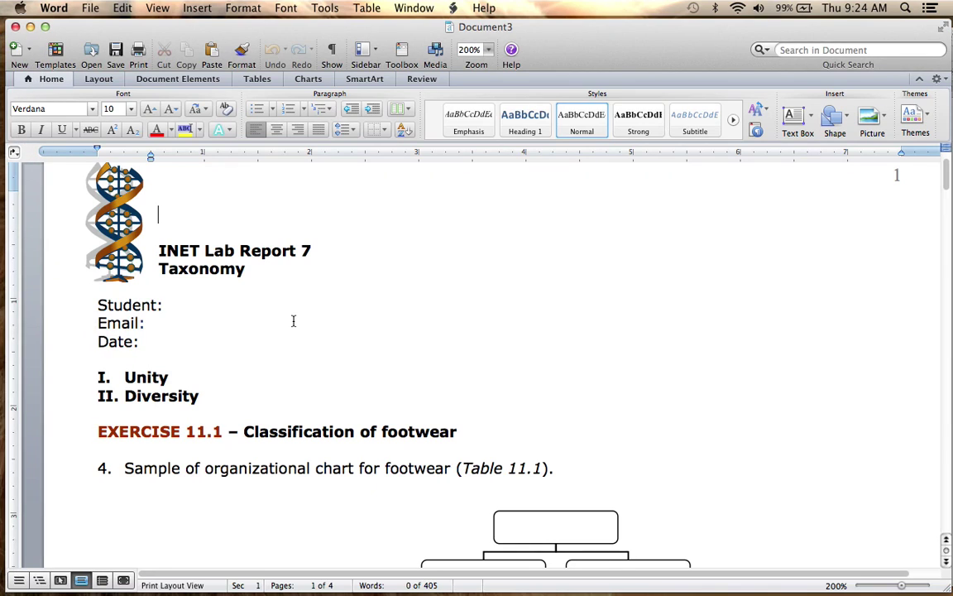
pyautogui.scroll(-5, 293, 321)
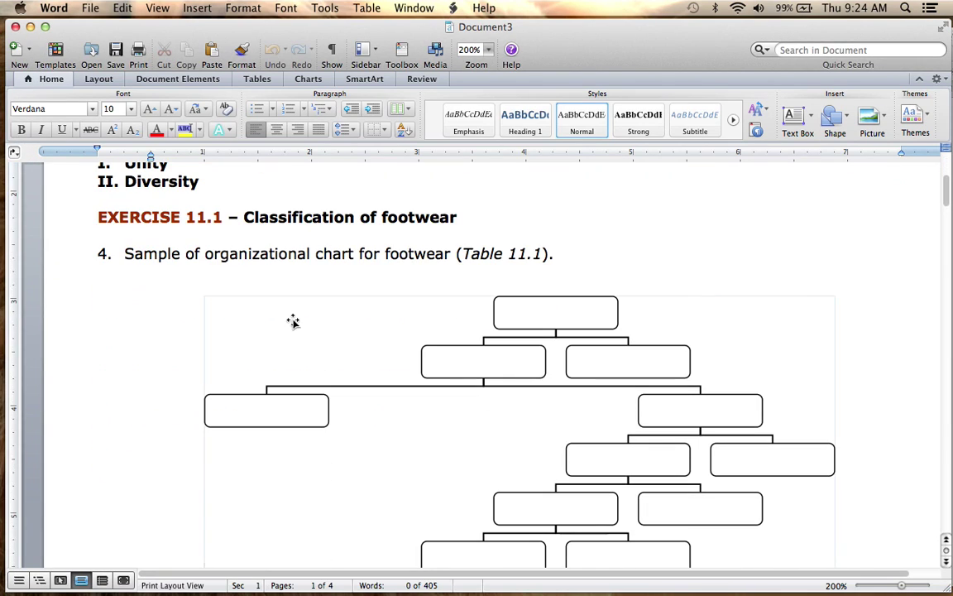
pyautogui.click(535, 319)
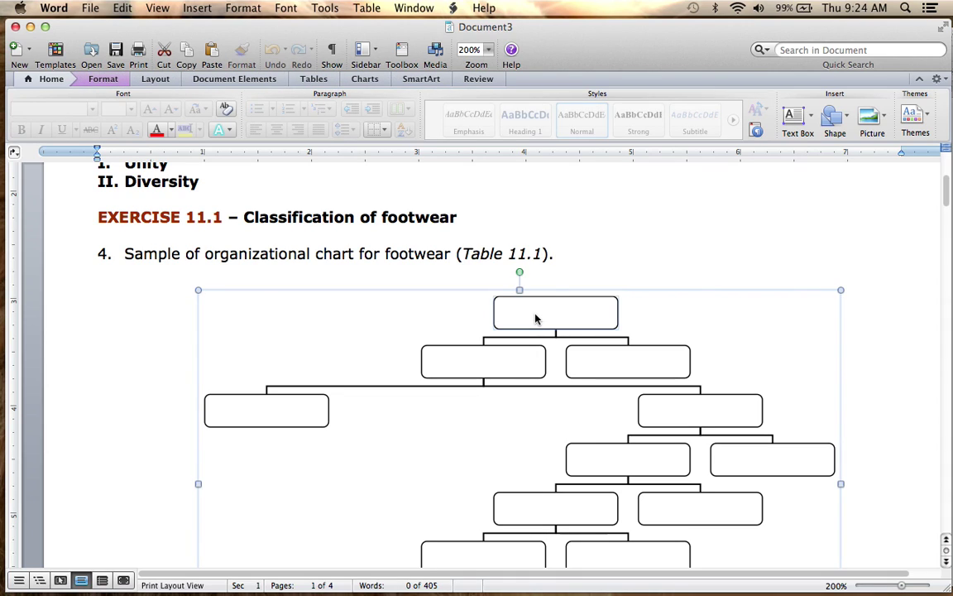
pyautogui.click(535, 319)
pyautogui.write('Bp')
pyautogui.press('BackSpace')
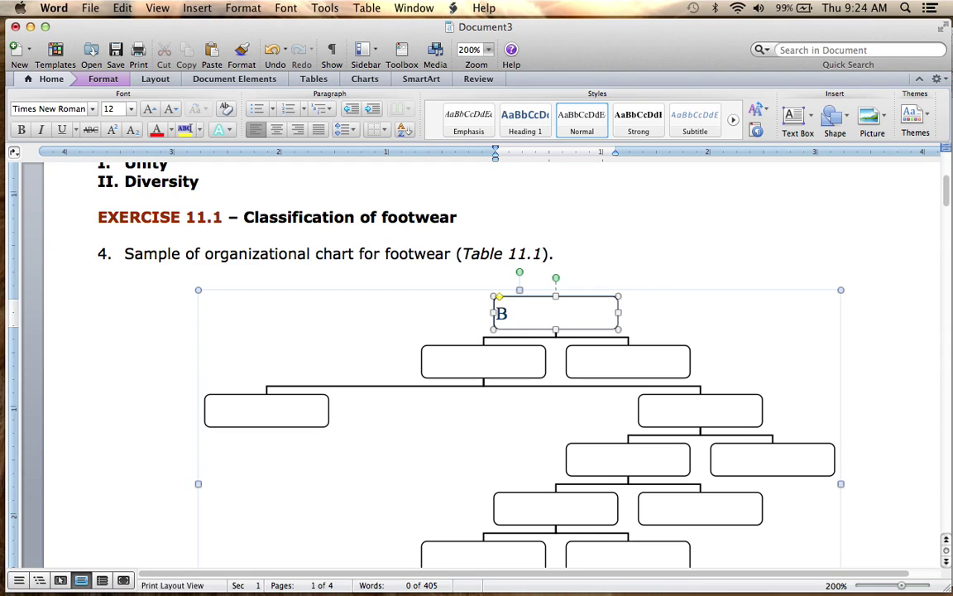
pyautogui.write('odywear')
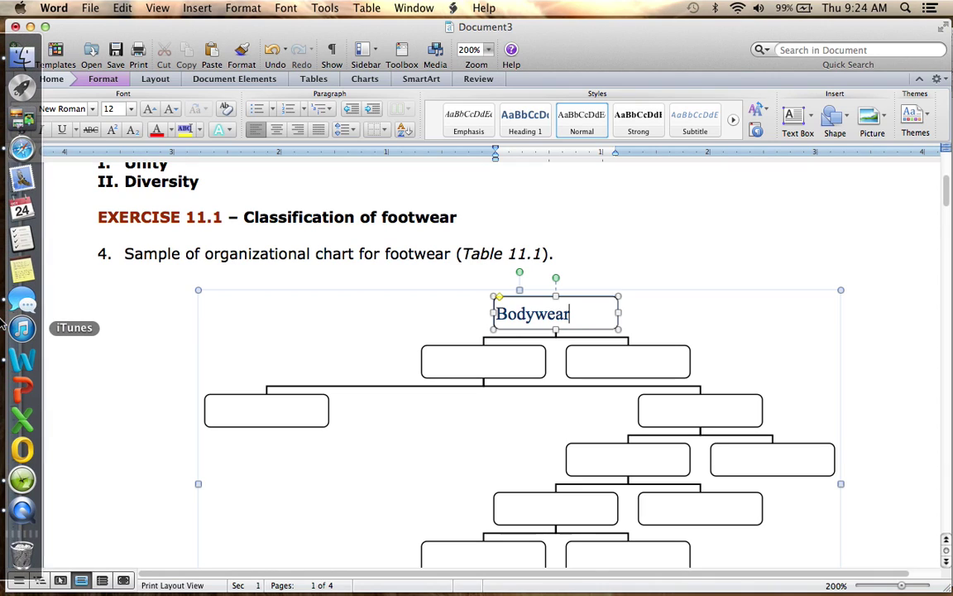
# Fill the two boxes beneath Bodywear with Footwear and Clothing
pyautogui.click(487, 366)
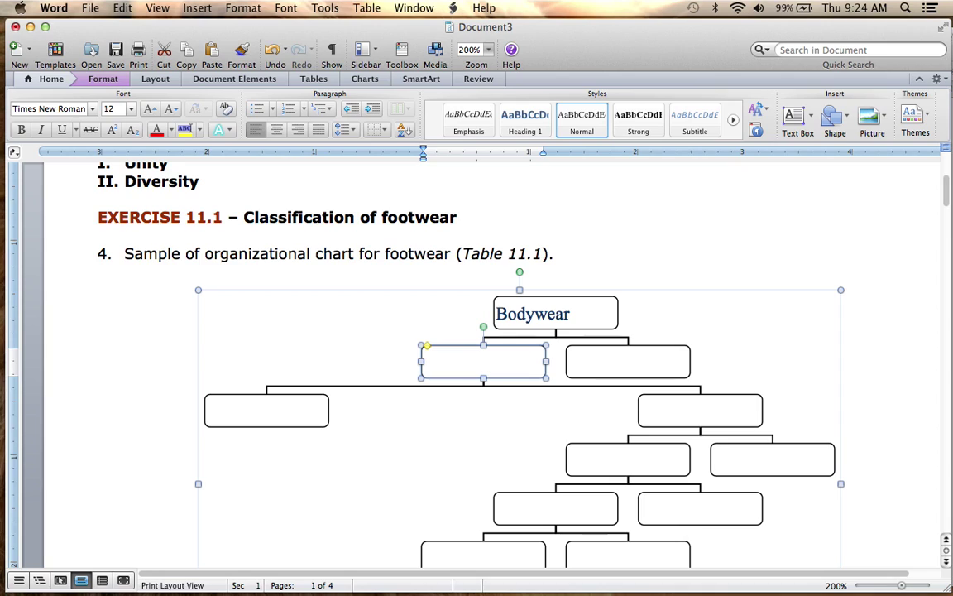
pyautogui.write('Footwear')
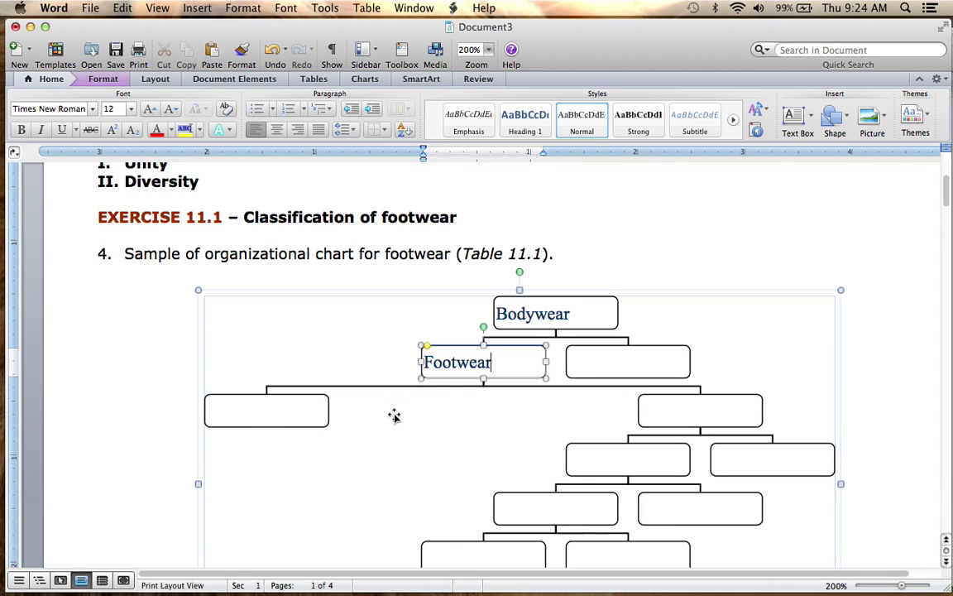
pyautogui.click(585, 357)
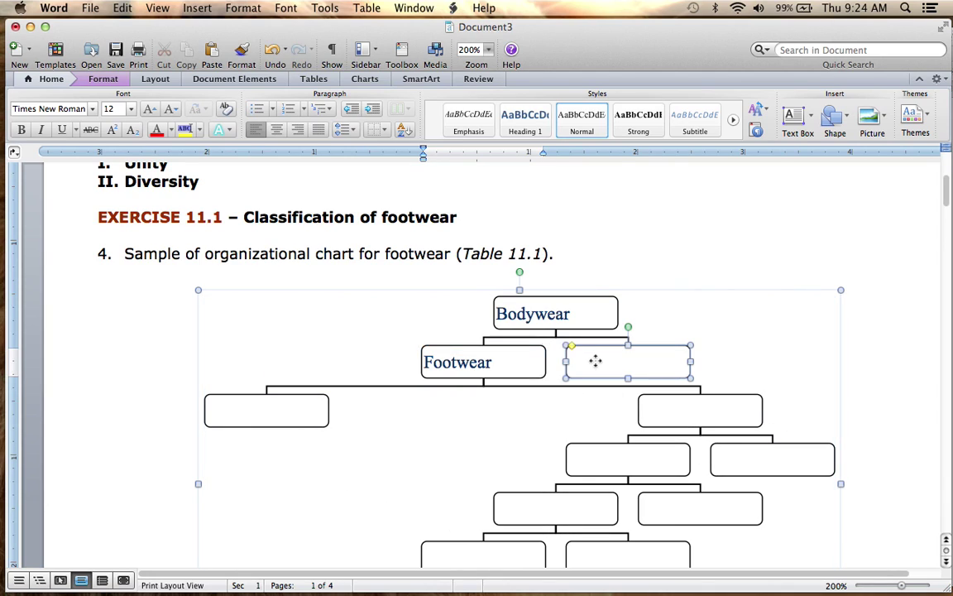
pyautogui.write('Cl')
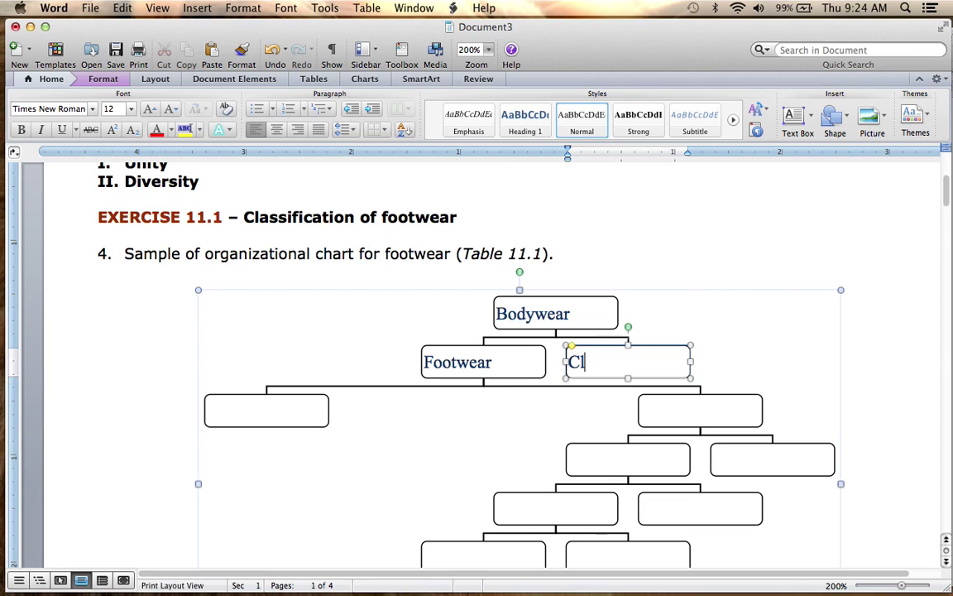
pyautogui.write('othing')
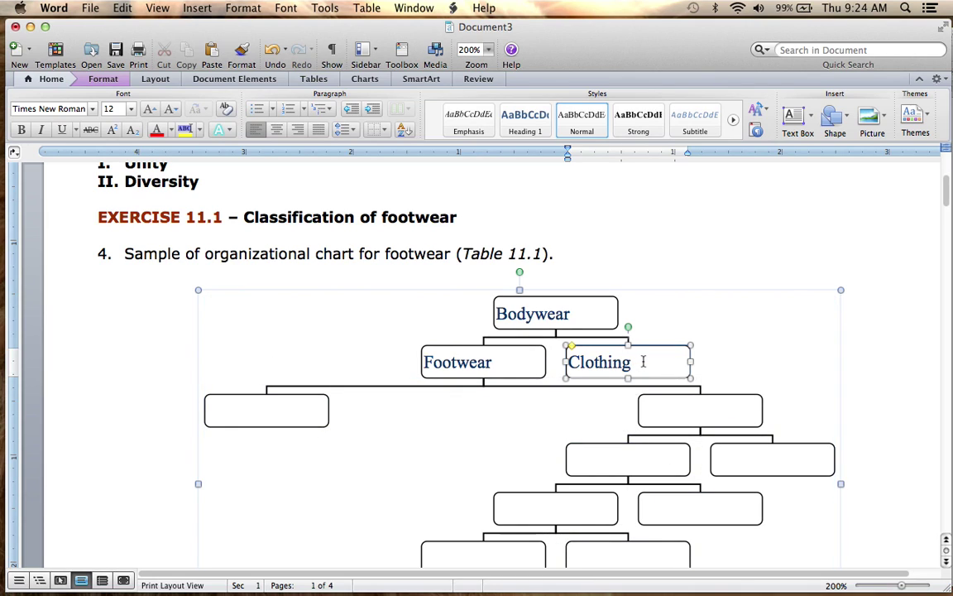
# In Safari, advance the exercise to Footwear branching into Boots and Shoes
pyautogui.moveTo(20, 194)
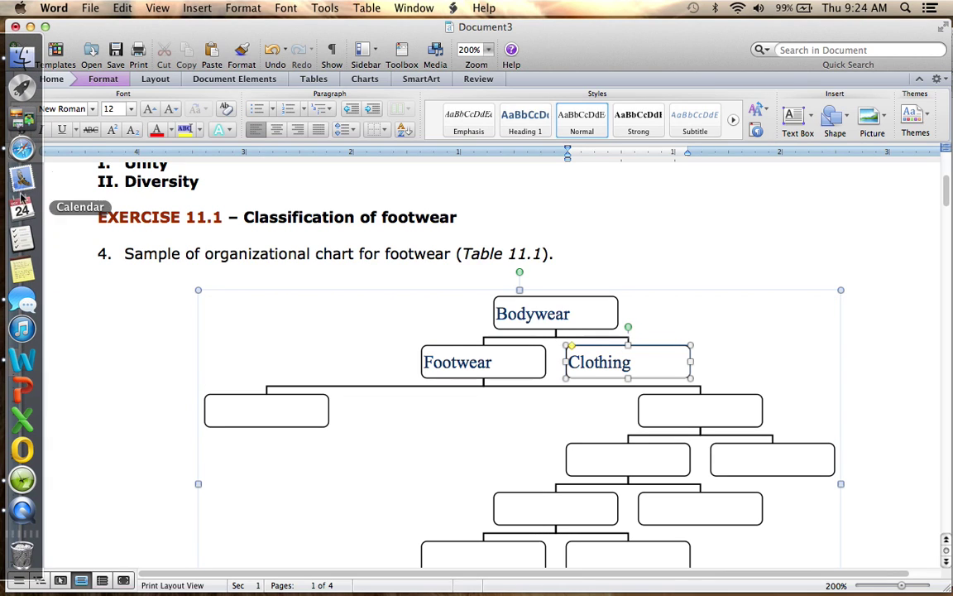
pyautogui.click(23, 149)
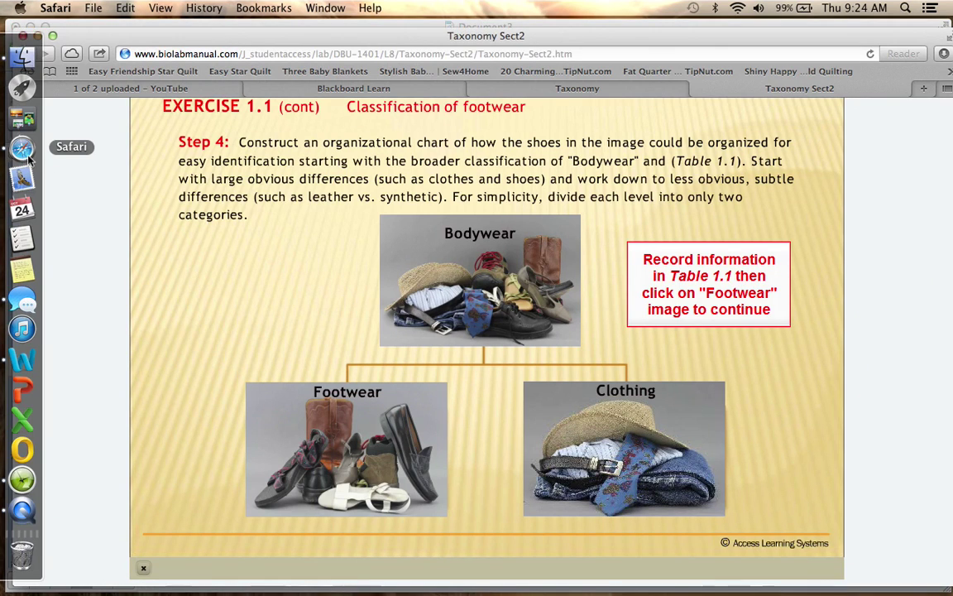
pyautogui.click(360, 432)
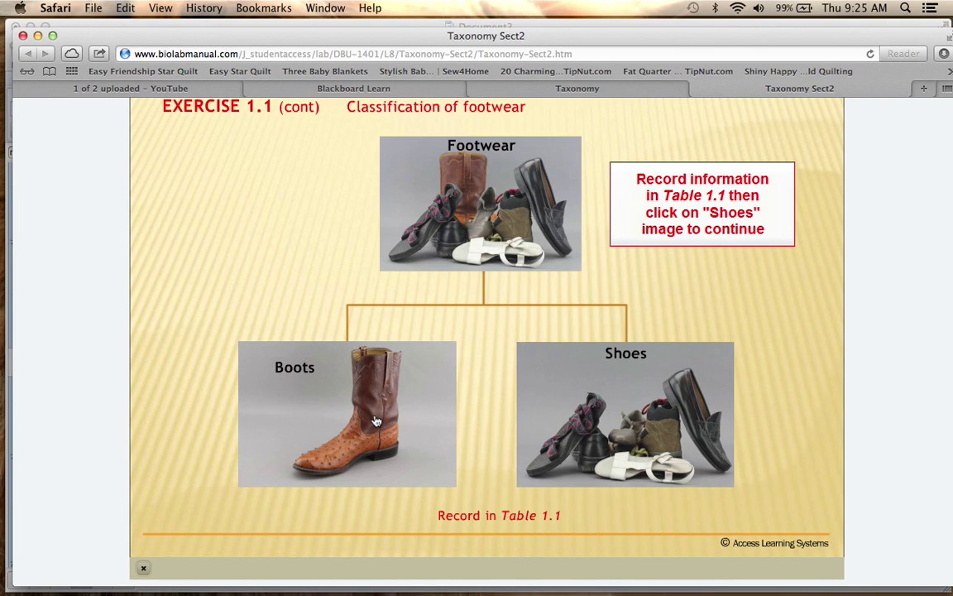
# Enter Boot in the left box and Shoes in the right box under Footwear
pyautogui.moveTo(3, 354)
pyautogui.click(17, 324)
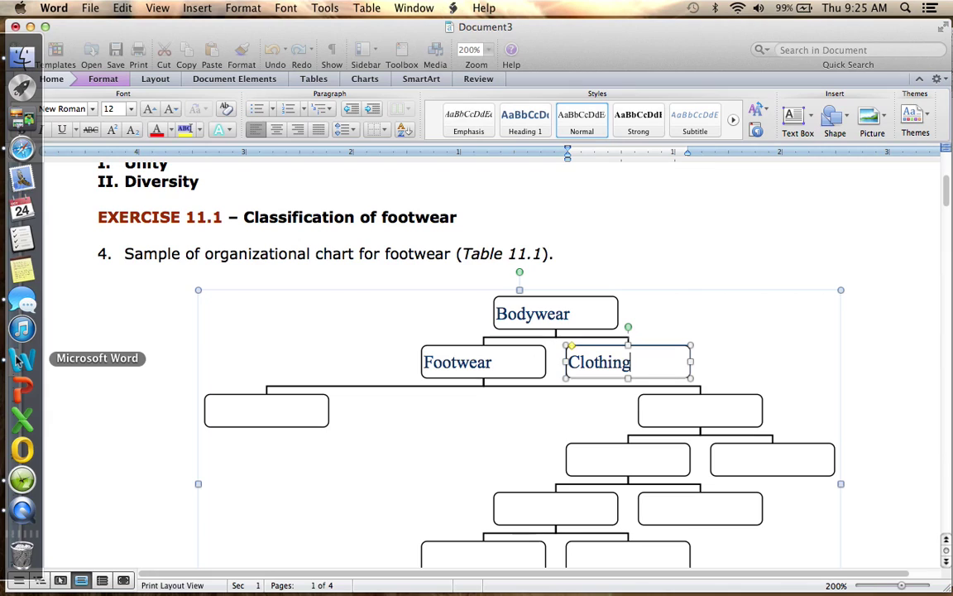
pyautogui.click(264, 414)
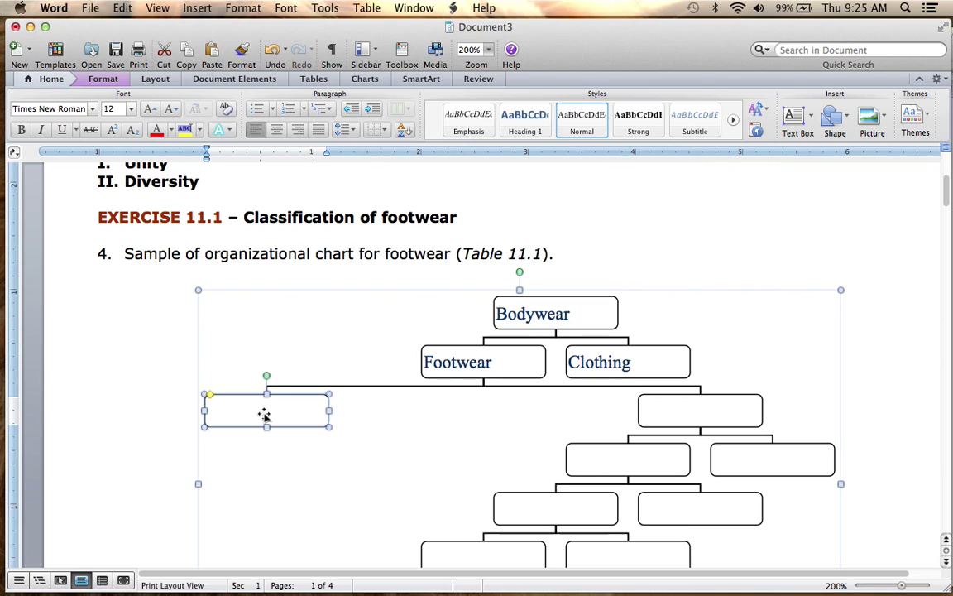
pyautogui.write('Boot')
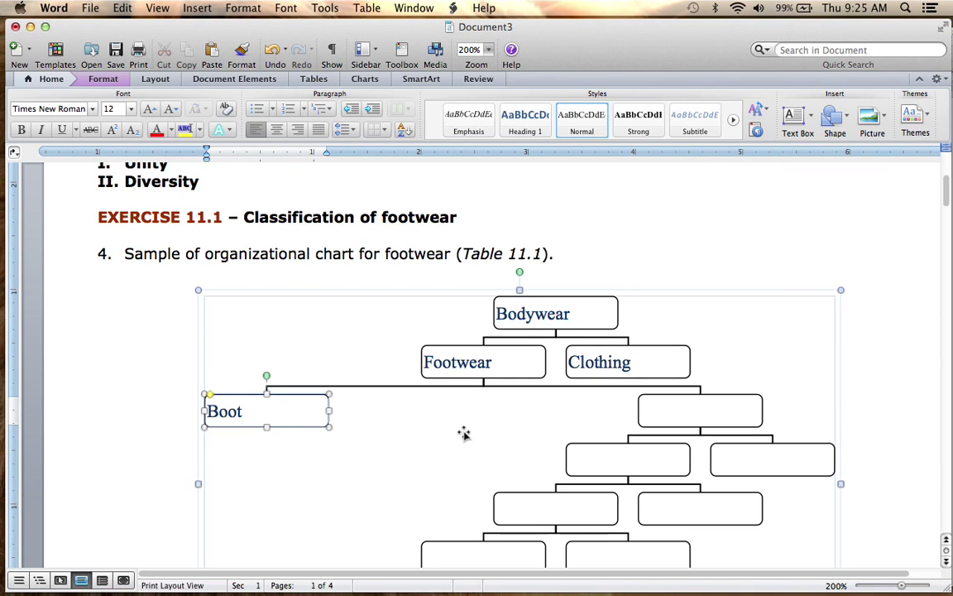
pyautogui.click(715, 414)
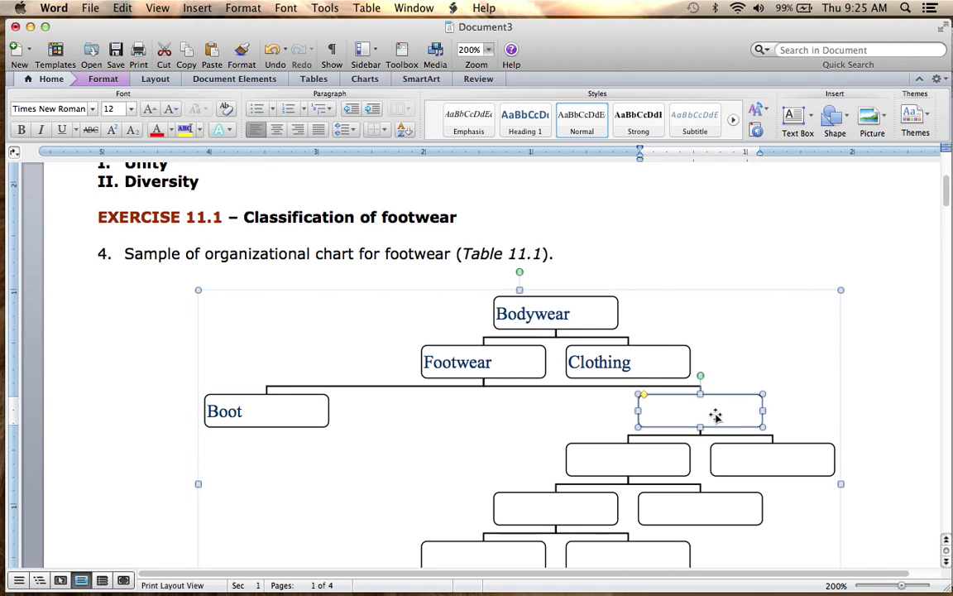
pyautogui.write('Shoes')
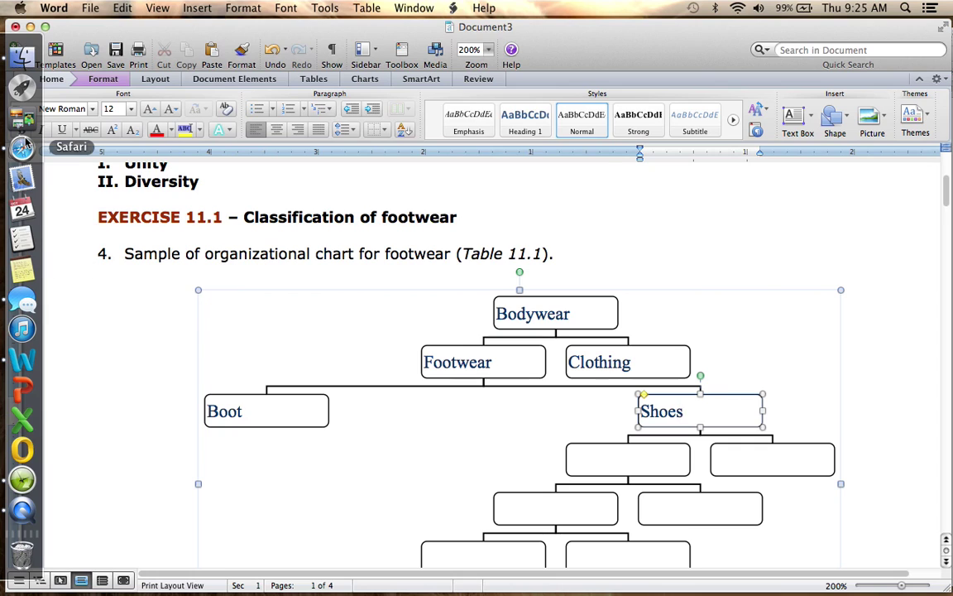
pyautogui.click(20, 133)
# Advance the exercise to Shoes dividing into High Heel and Low Heel
pyautogui.click(580, 372)
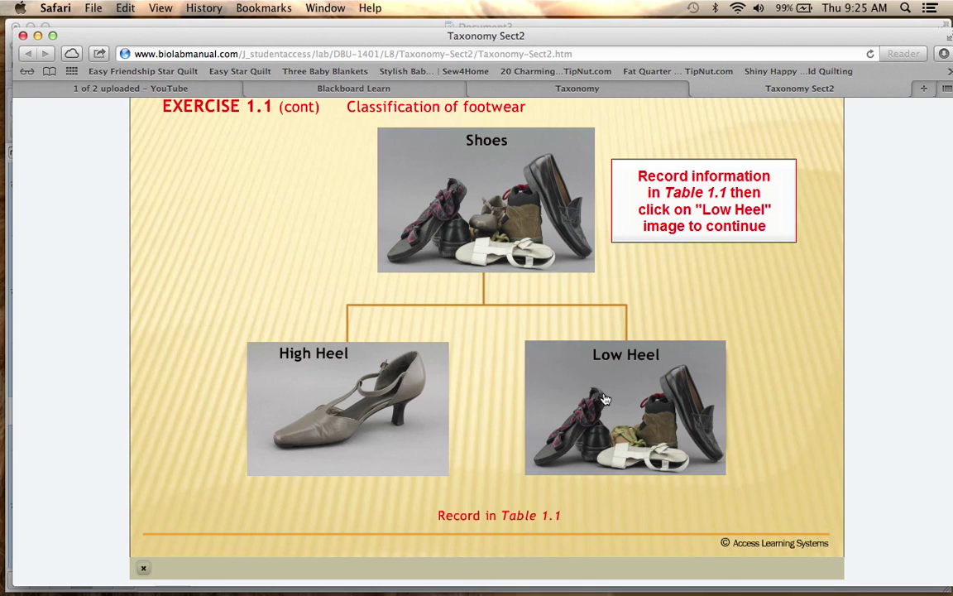
# Enter High Heel in the right box and Low Heel in the left box under Shoes
pyautogui.moveTo(7, 298)
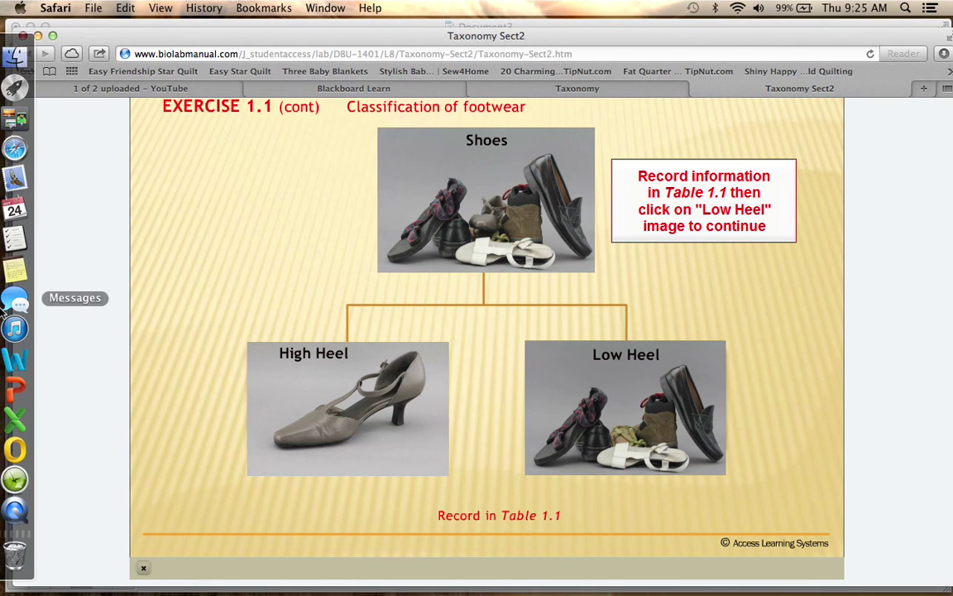
pyautogui.click(23, 358)
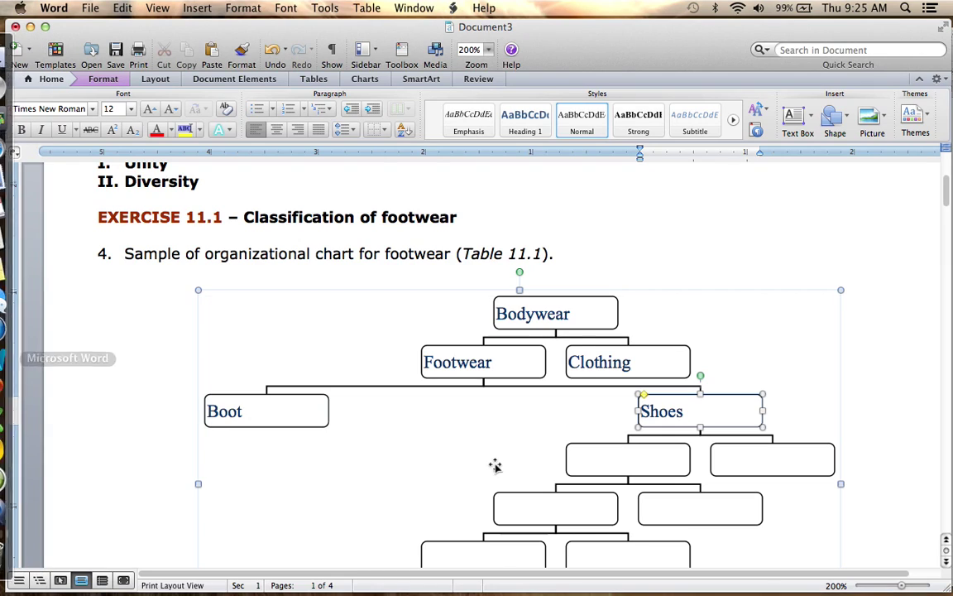
pyautogui.scroll(-5, 485, 446)
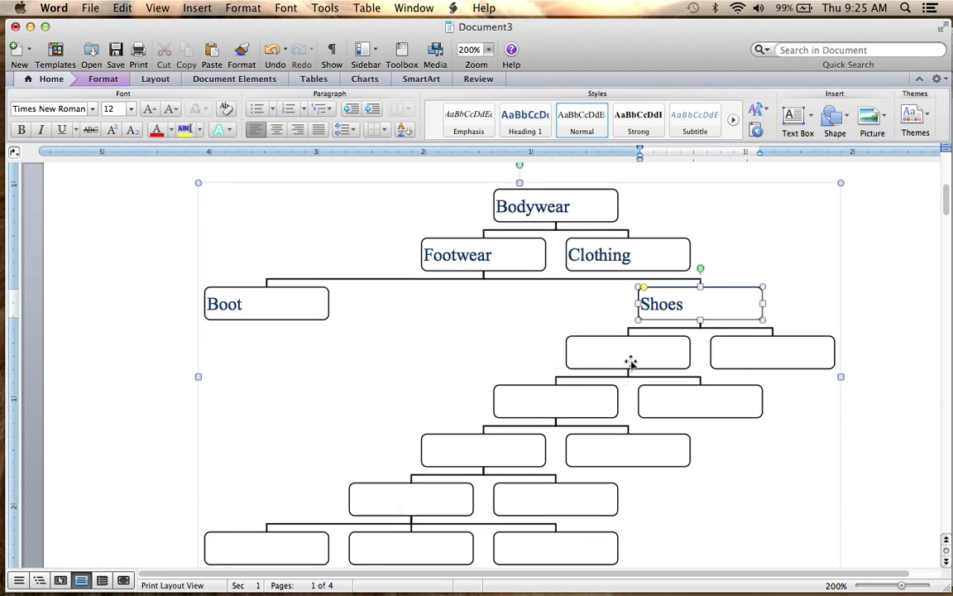
pyautogui.click(759, 357)
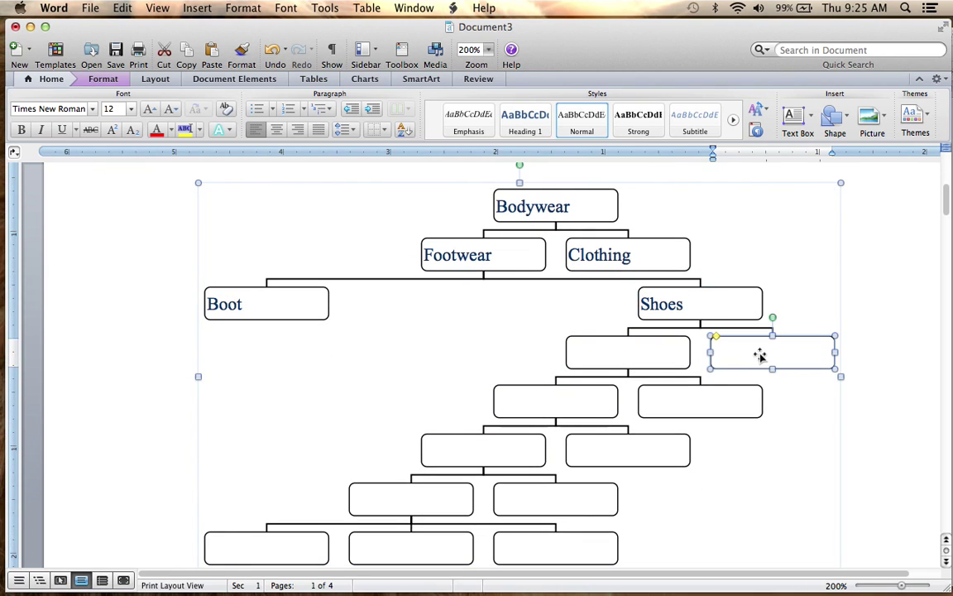
pyautogui.write('High Heel')
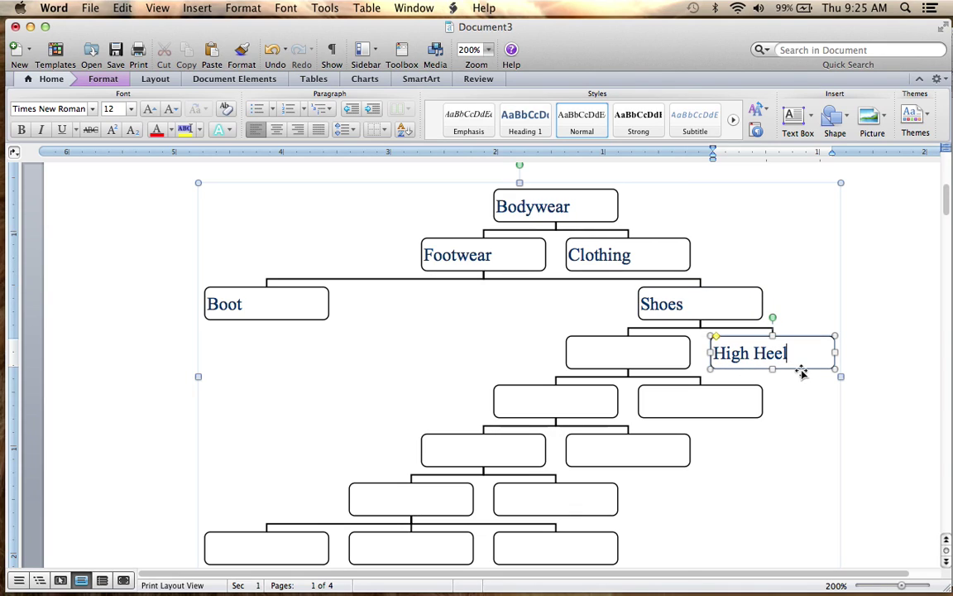
pyautogui.click(635, 354)
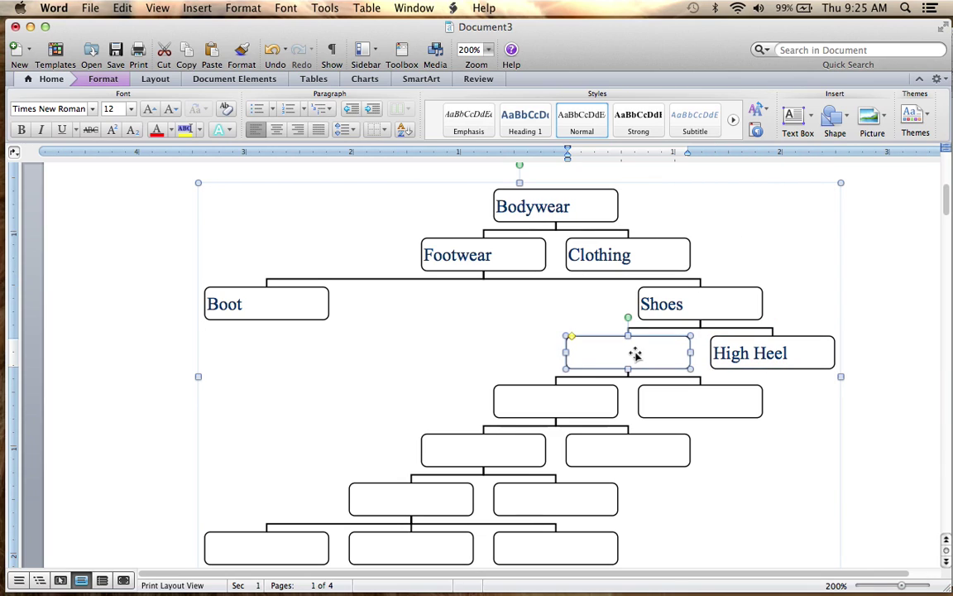
pyautogui.write('Low Heel')
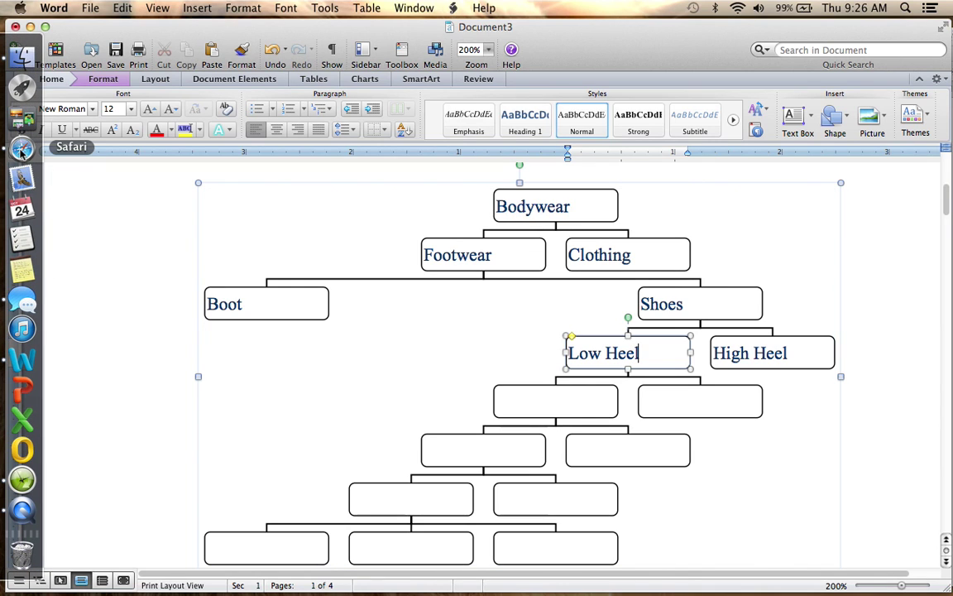
pyautogui.click(25, 149)
# Advance the Safari chart to Low Heel dividing into High Top and Low Top, then bring Word forward
pyautogui.click(566, 354)
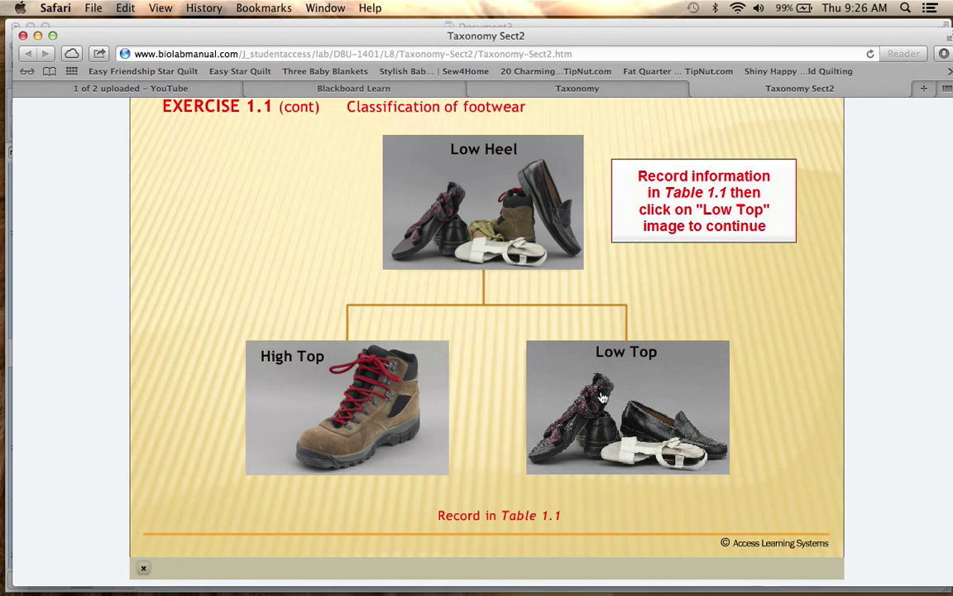
pyautogui.moveTo(3, 308)
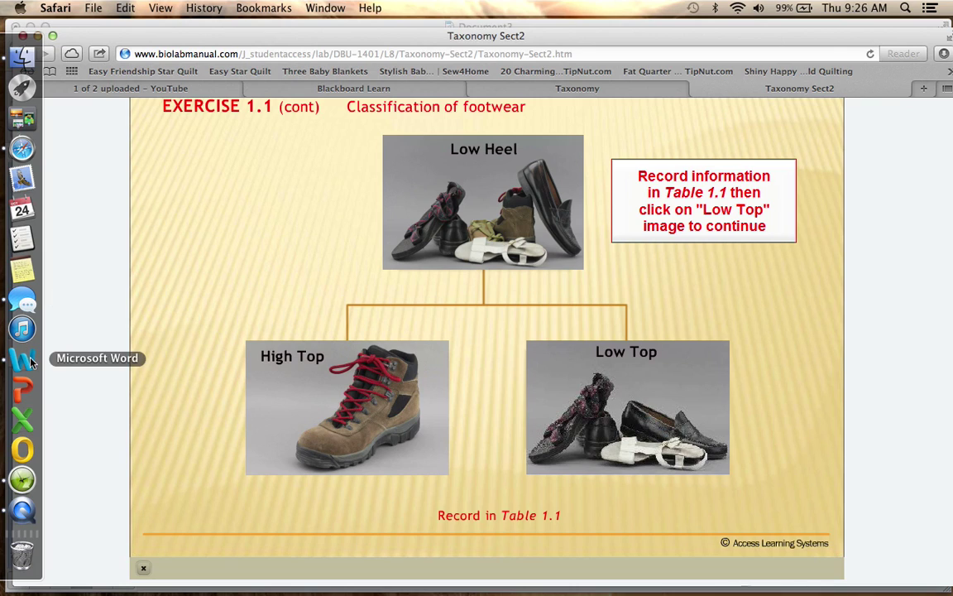
pyautogui.click(10, 357)
# Enter High Top in the right box and Low Top in the left box under Low Heel
pyautogui.click(699, 406)
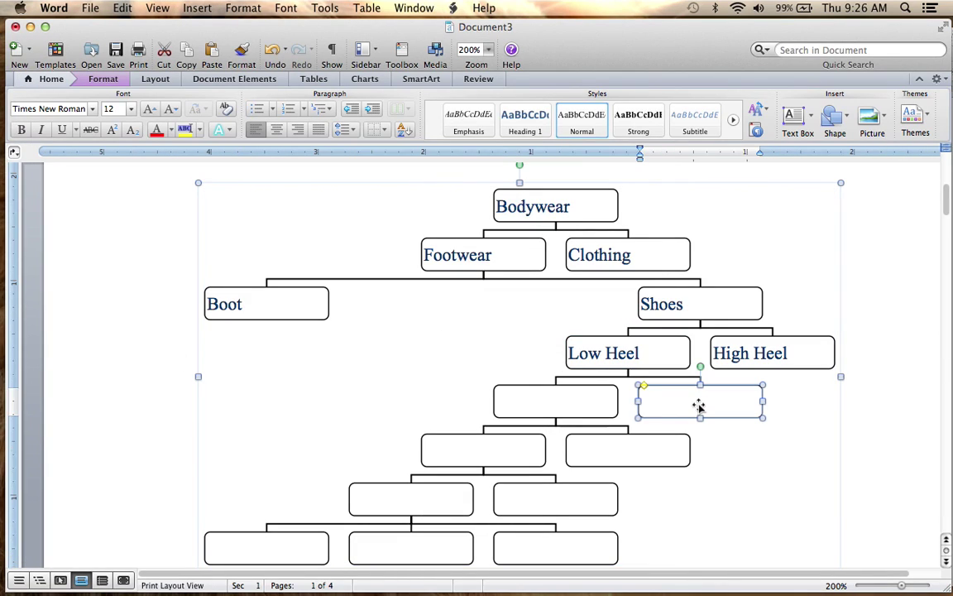
pyautogui.write('High t')
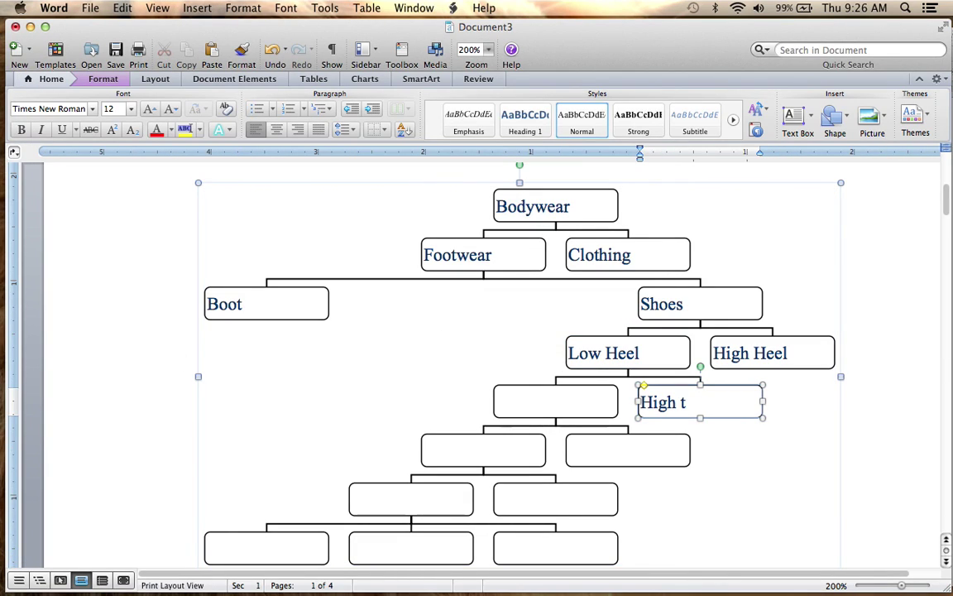
pyautogui.write('op Top')
pyautogui.click(575, 396)
pyautogui.write('Low Top')
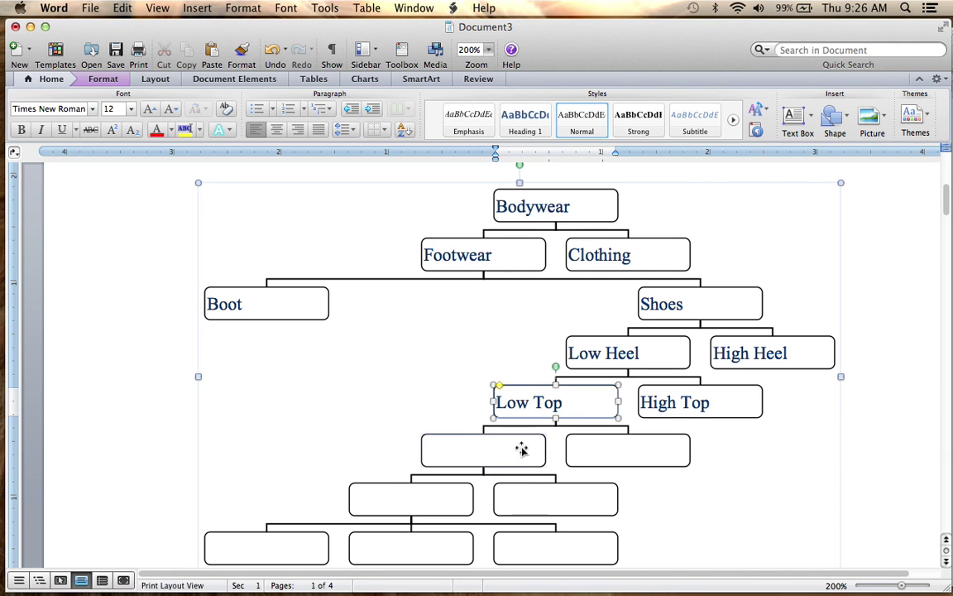
# In Safari, advance the chart to Low Top dividing into Laced and Non-Laced
pyautogui.moveTo(3, 322)
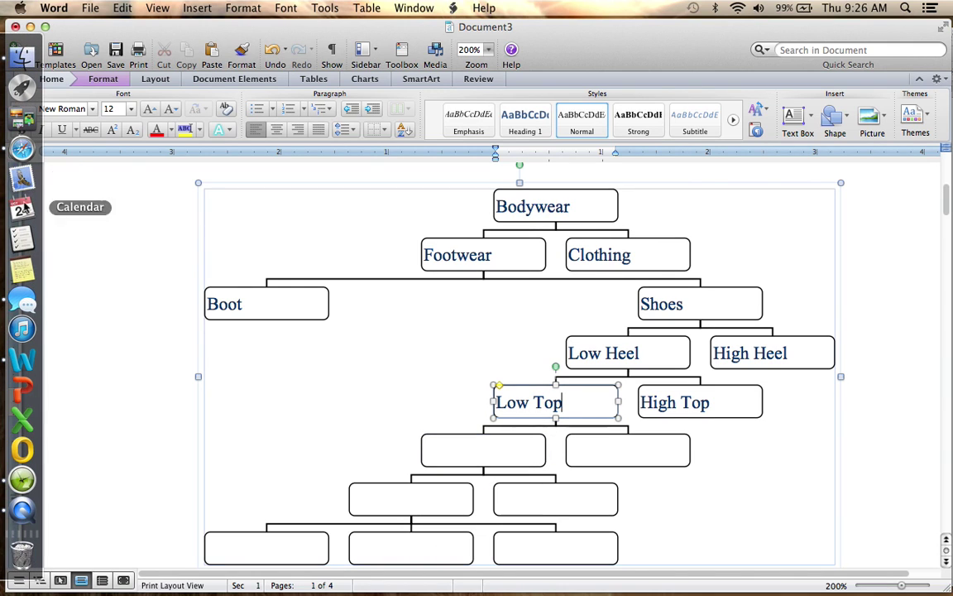
pyautogui.click(23, 149)
pyautogui.click(645, 413)
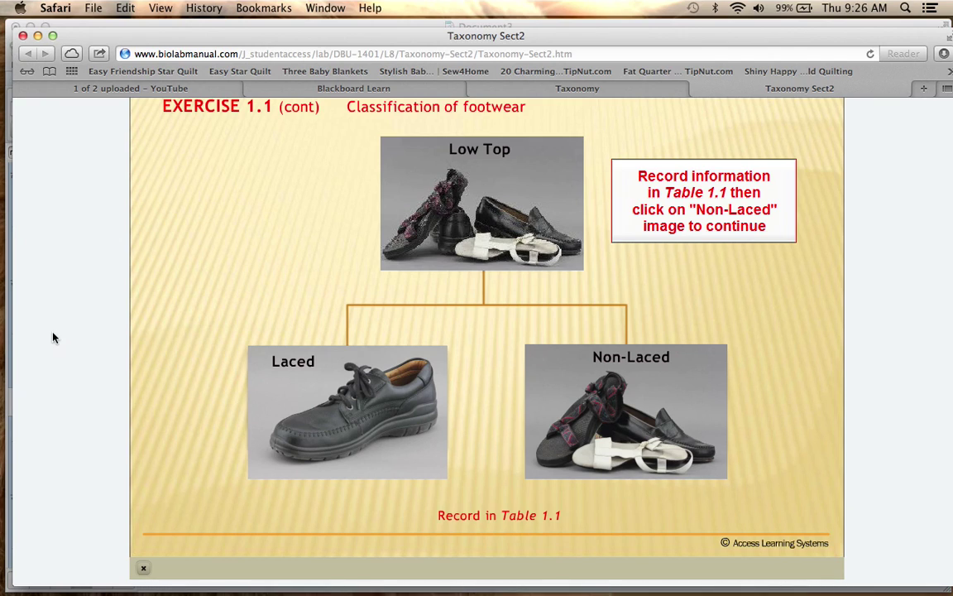
# In the Word chart, type Laced in the right box under Low Top and Non-Laced in the left box
pyautogui.moveTo(4, 305)
pyautogui.click(7, 358)
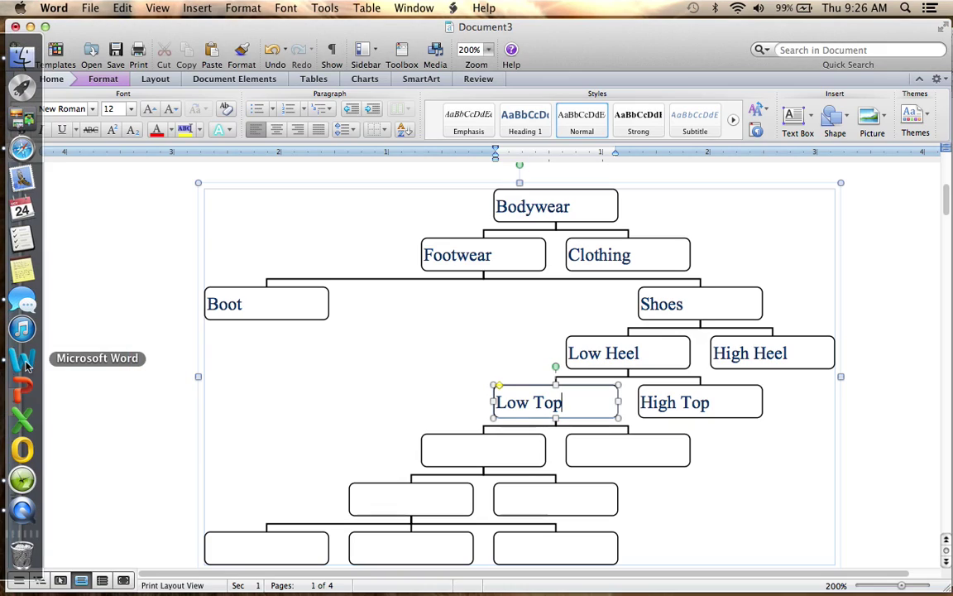
pyautogui.click(617, 451)
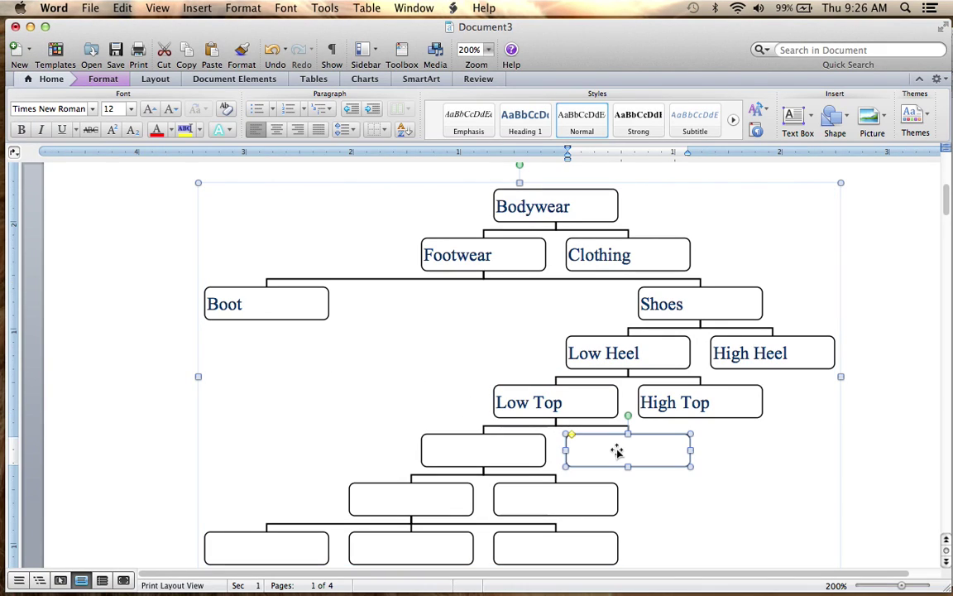
pyautogui.write('Laced')
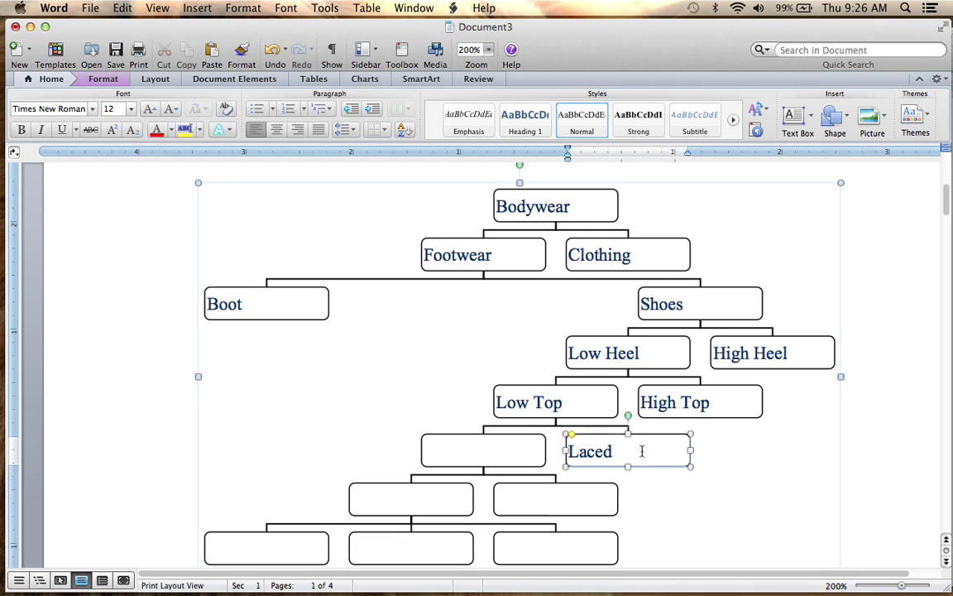
pyautogui.click(495, 453)
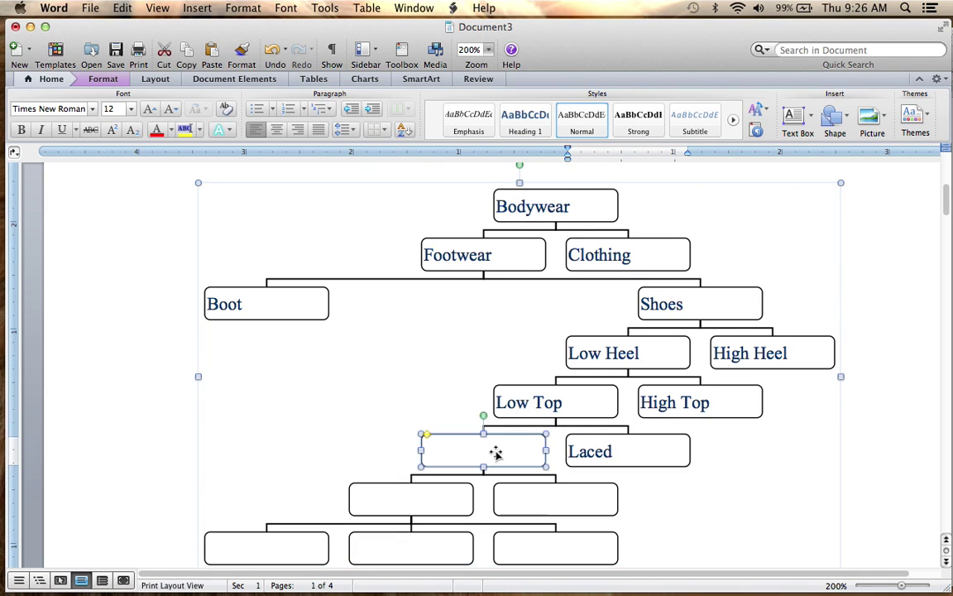
pyautogui.write('Non-Laced')
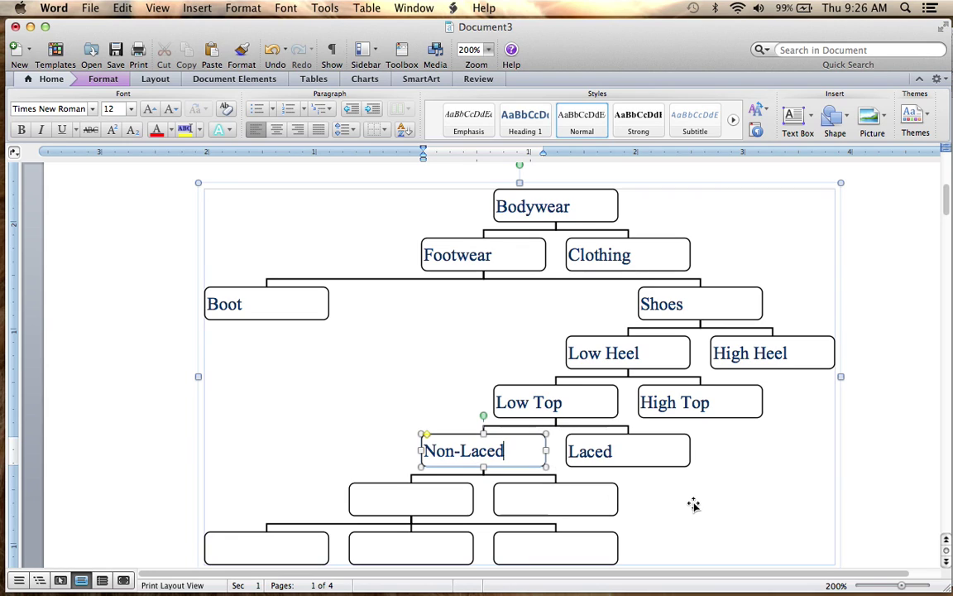
pyautogui.scroll(-3, 692, 504)
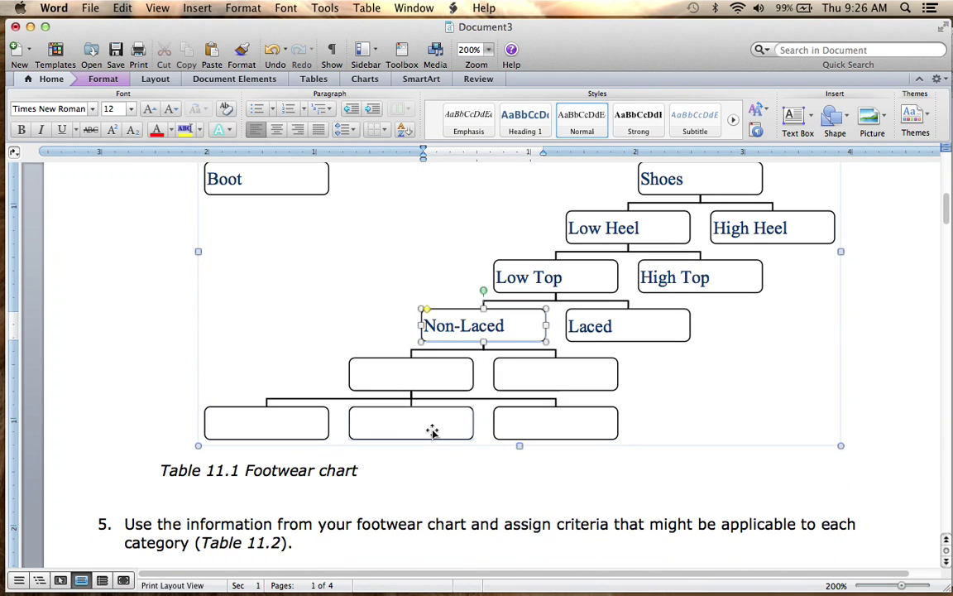
# In Safari, advance the footwear slide to Non-Laced splitting into Loafer and Non-Loafer, then return to Word
pyautogui.moveTo(22, 389)
pyautogui.click(21, 146)
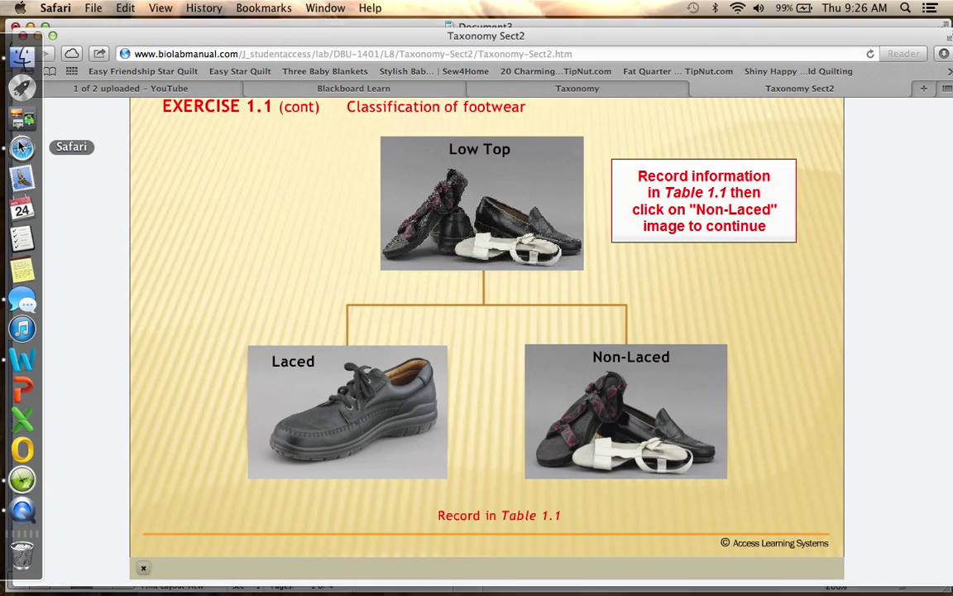
pyautogui.click(654, 413)
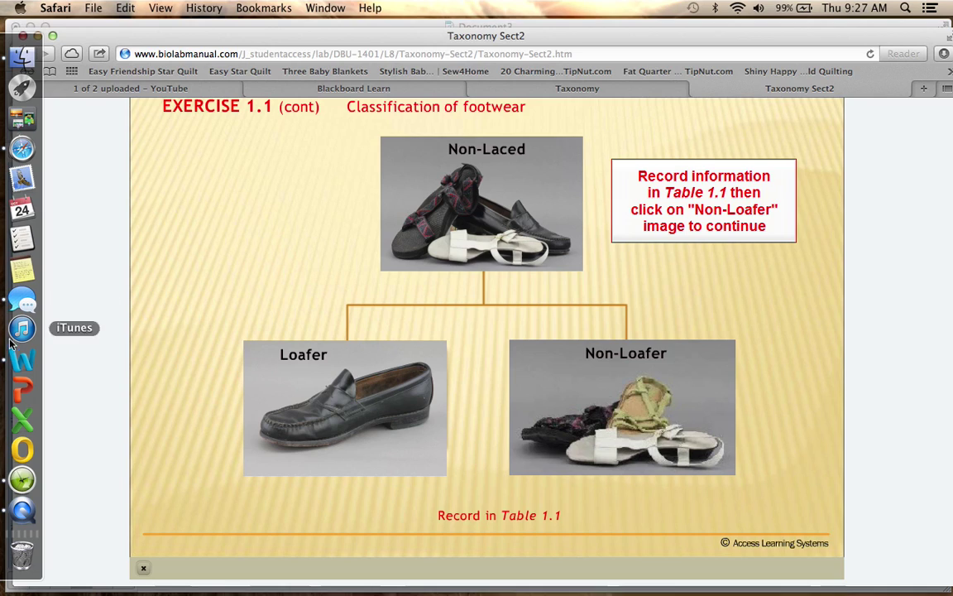
pyautogui.click(10, 357)
# Type Loafer in the right box under Non-Laced and Non-Loafer in the left box
pyautogui.click(533, 375)
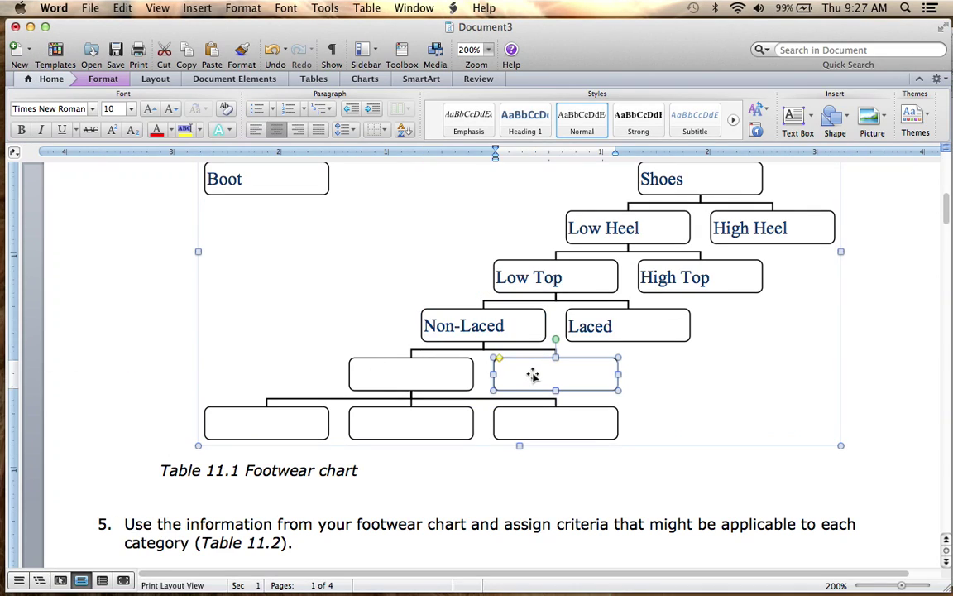
pyautogui.write('Loa')
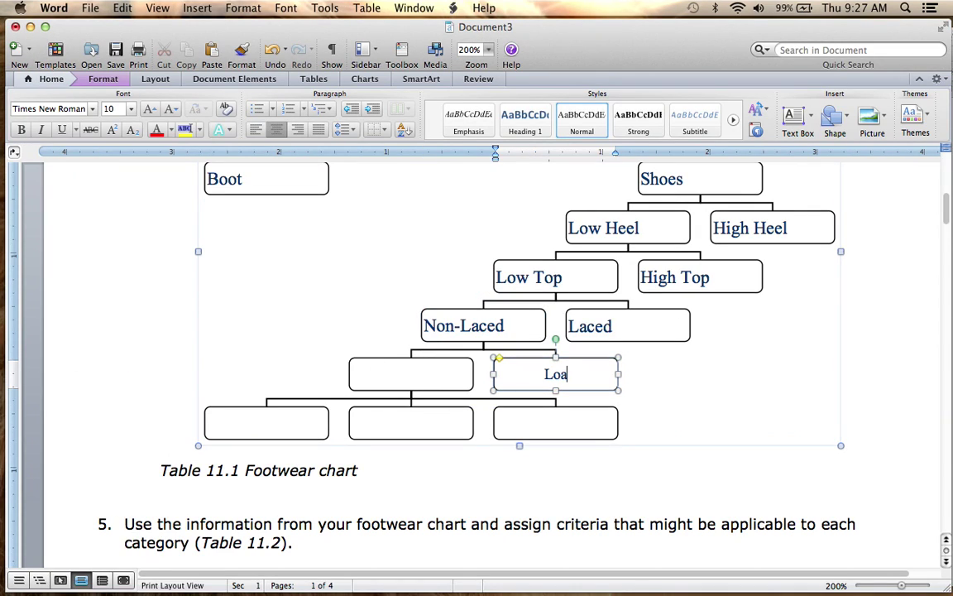
pyautogui.write('fer')
pyautogui.click(447, 370)
pyautogui.write('N')
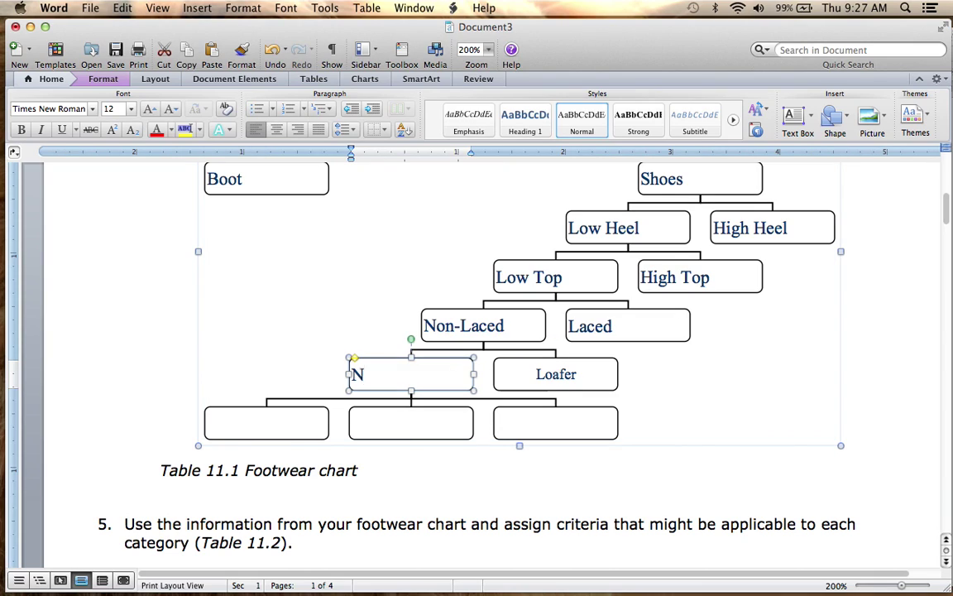
pyautogui.write('on')
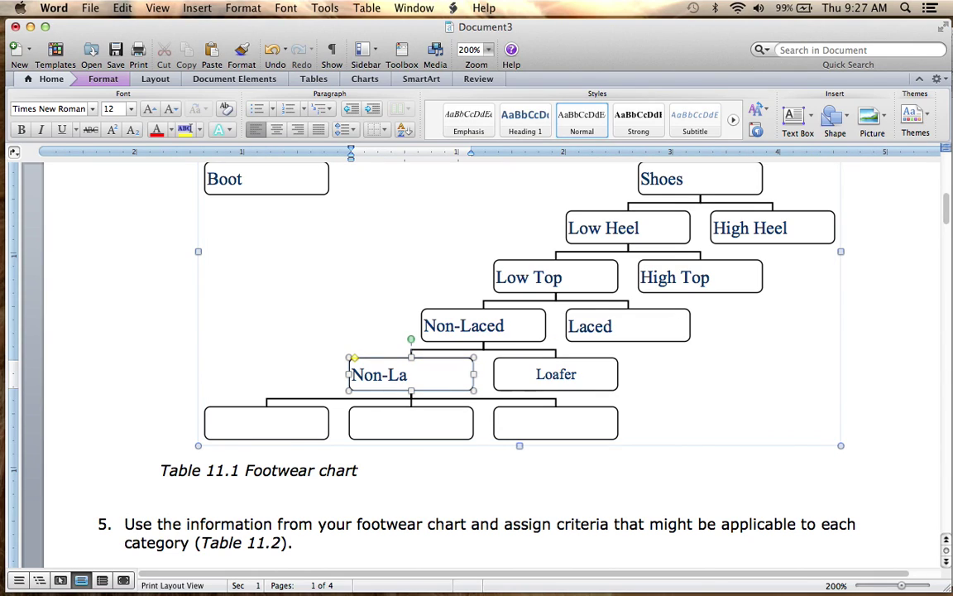
pyautogui.write('-Loafer')
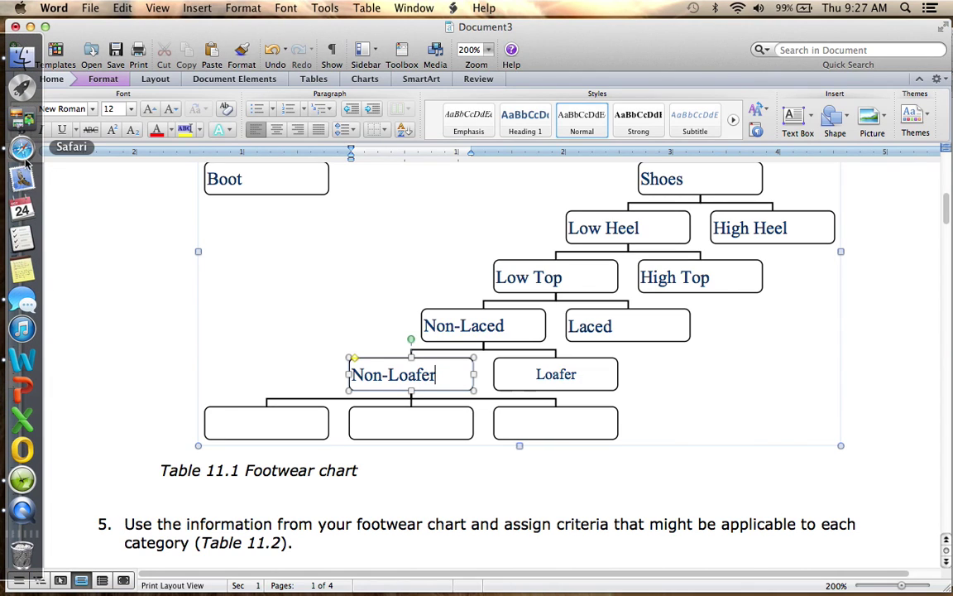
pyautogui.click(22, 151)
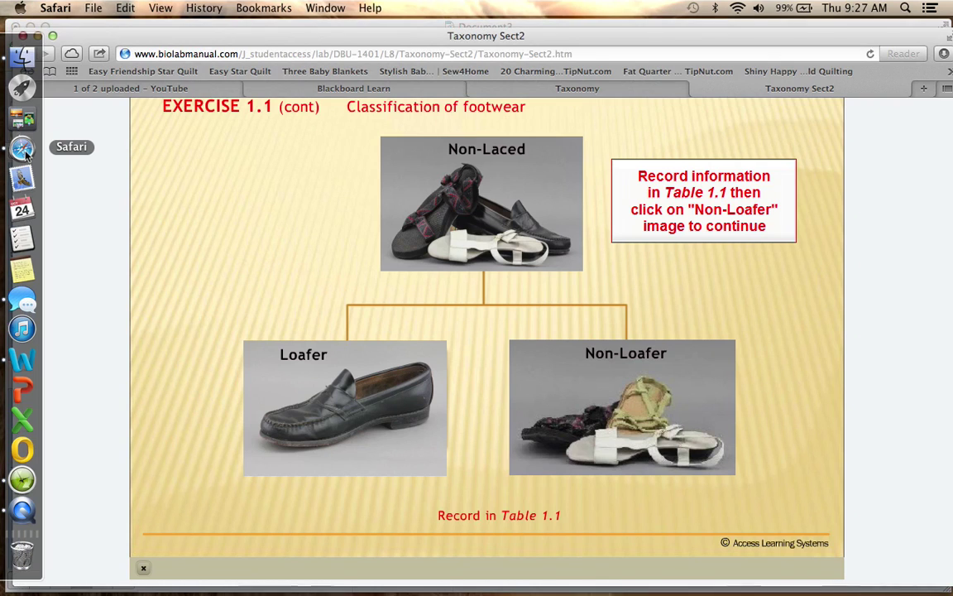
# Advance the Safari footwear slide to Non-Loafer splitting into Synthetic and Leather
pyautogui.click(629, 402)
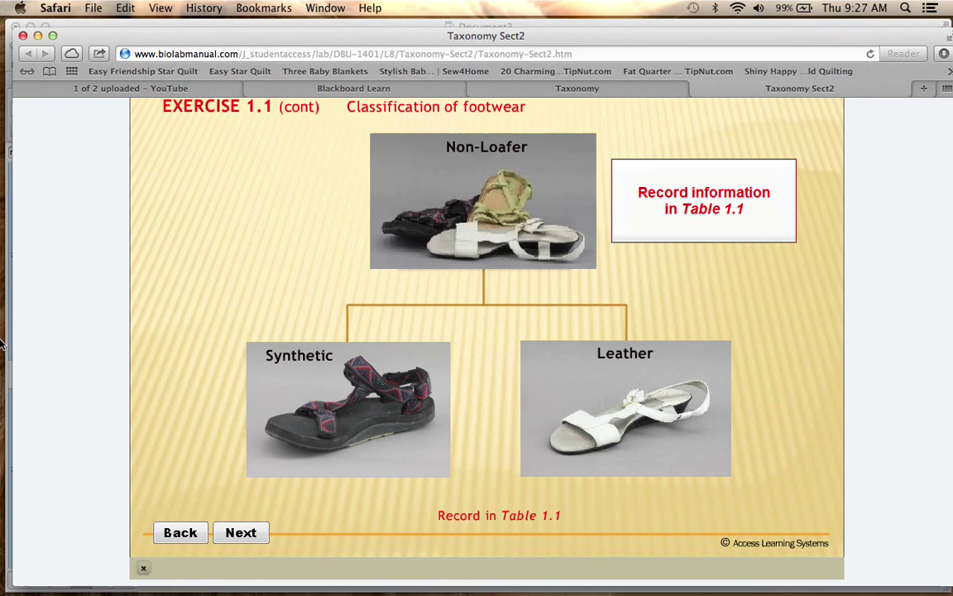
pyautogui.moveTo(22, 329)
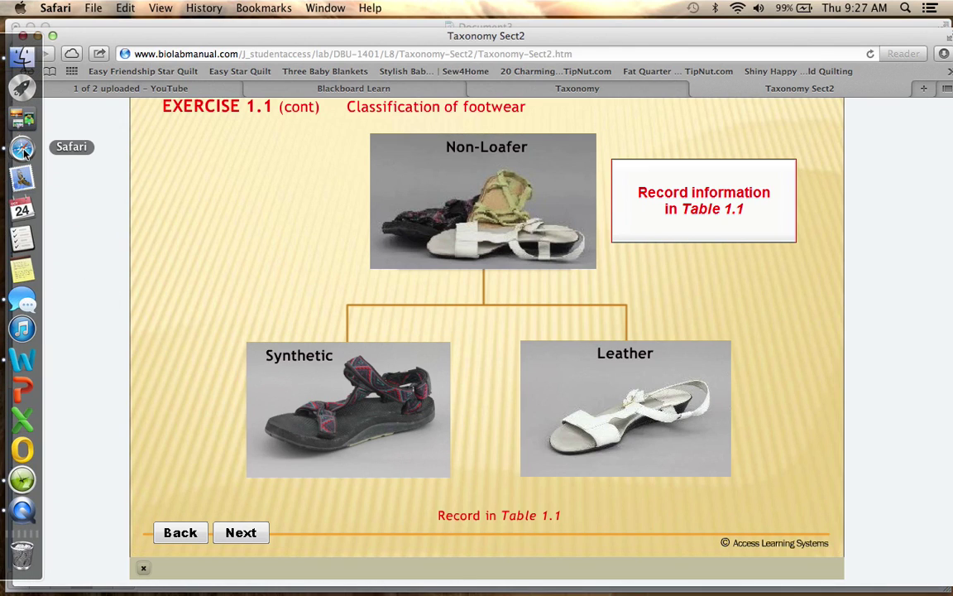
# In Word, label the bottom boxes Synthetic and Leather and delete the unused empty third box
pyautogui.click(22, 358)
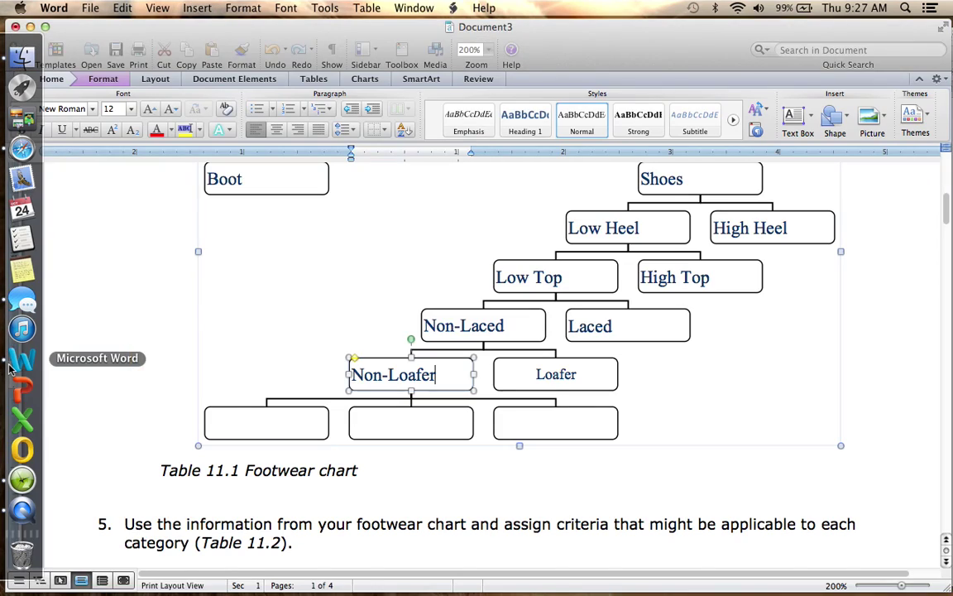
pyautogui.click(303, 423)
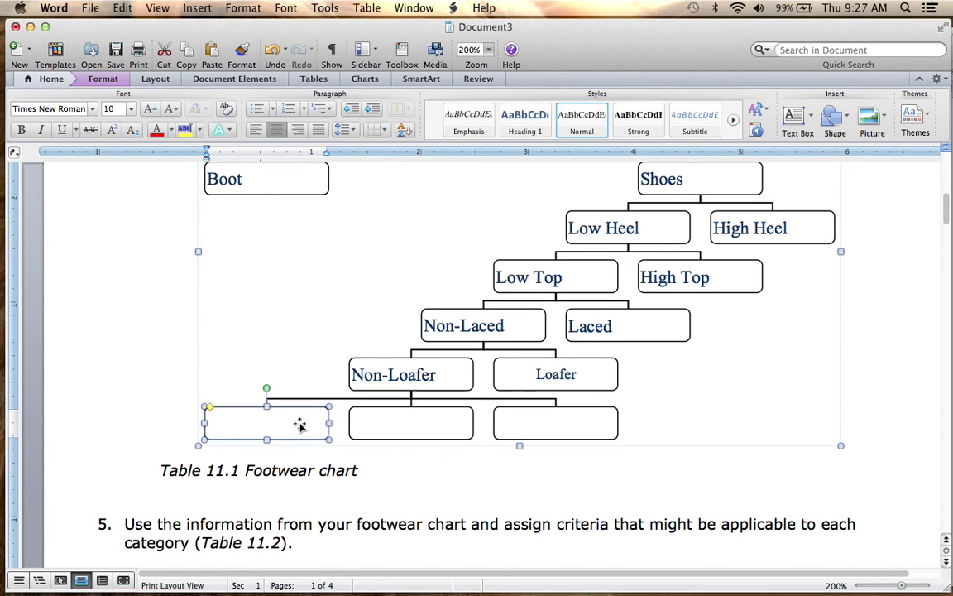
pyautogui.write('Synthetic')
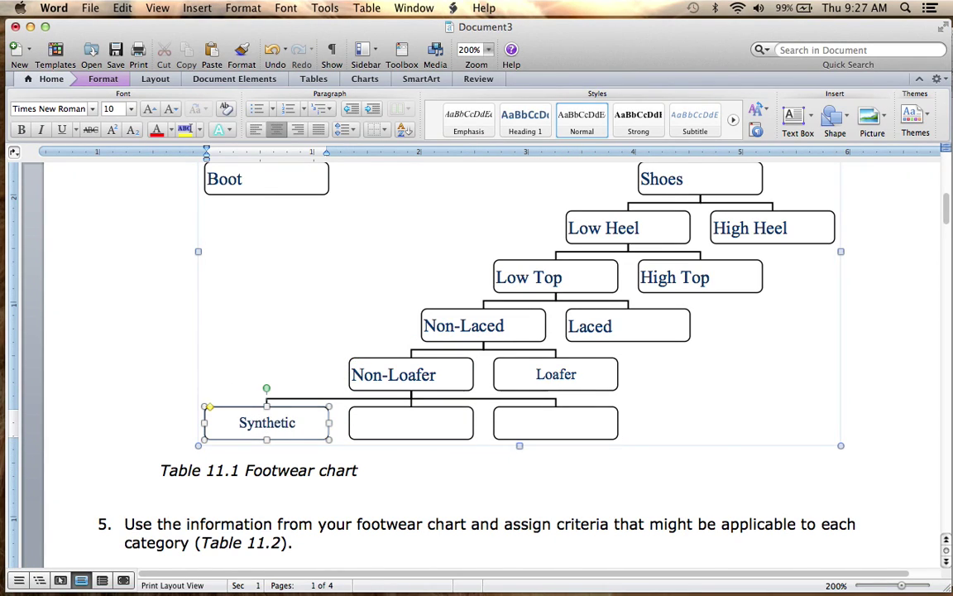
pyautogui.click(407, 427)
pyautogui.write('Leather')
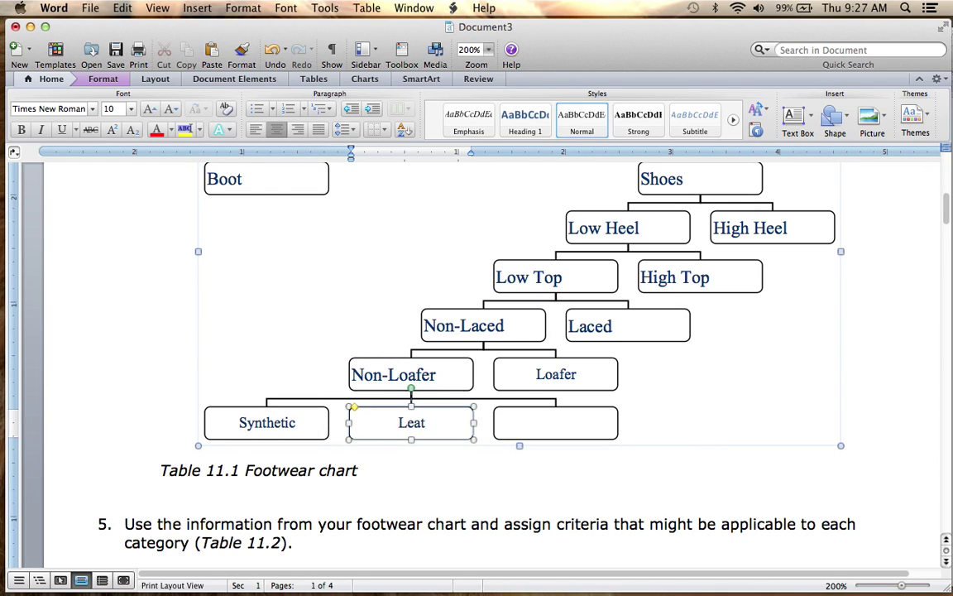
pyautogui.click(516, 422)
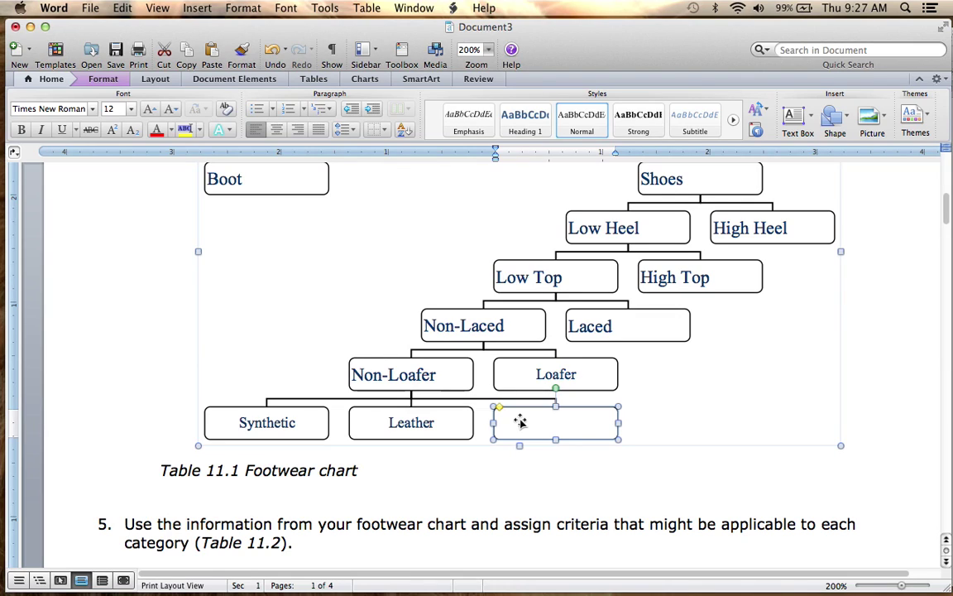
pyautogui.press('Delete')
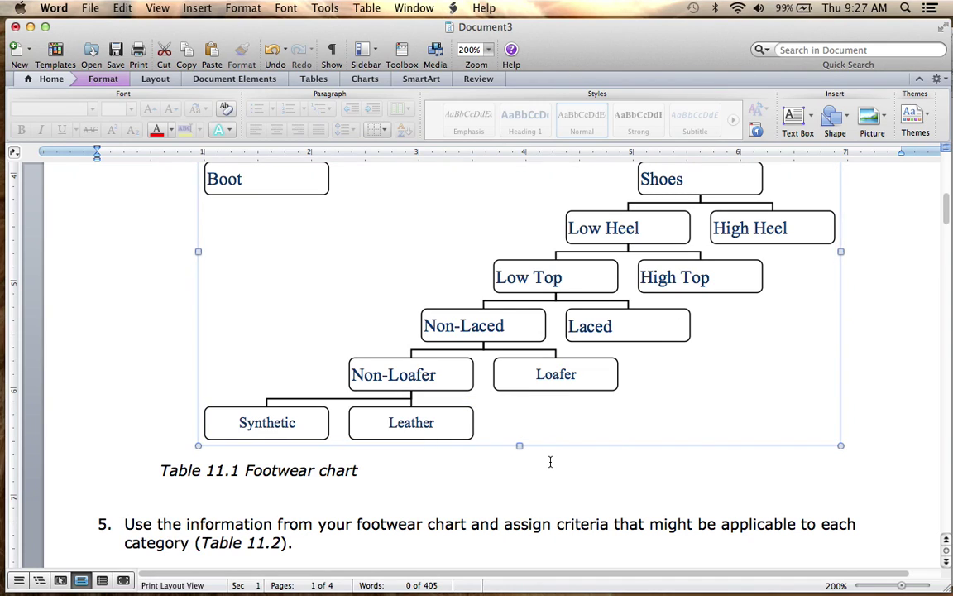
pyautogui.scroll(5, 702, 298)
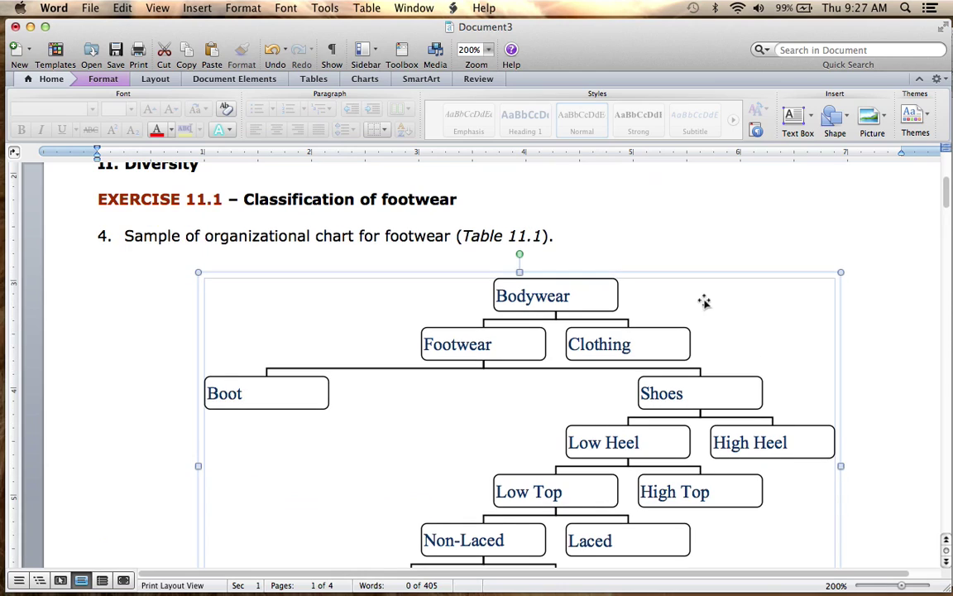
pyautogui.scroll(-1, 703, 302)
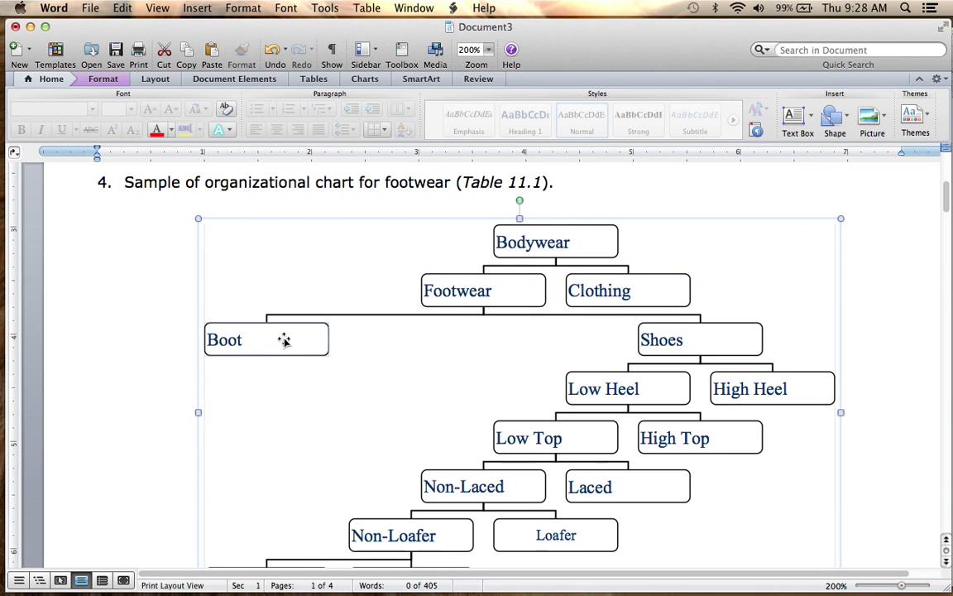
pyautogui.scroll(-5, 644, 340)
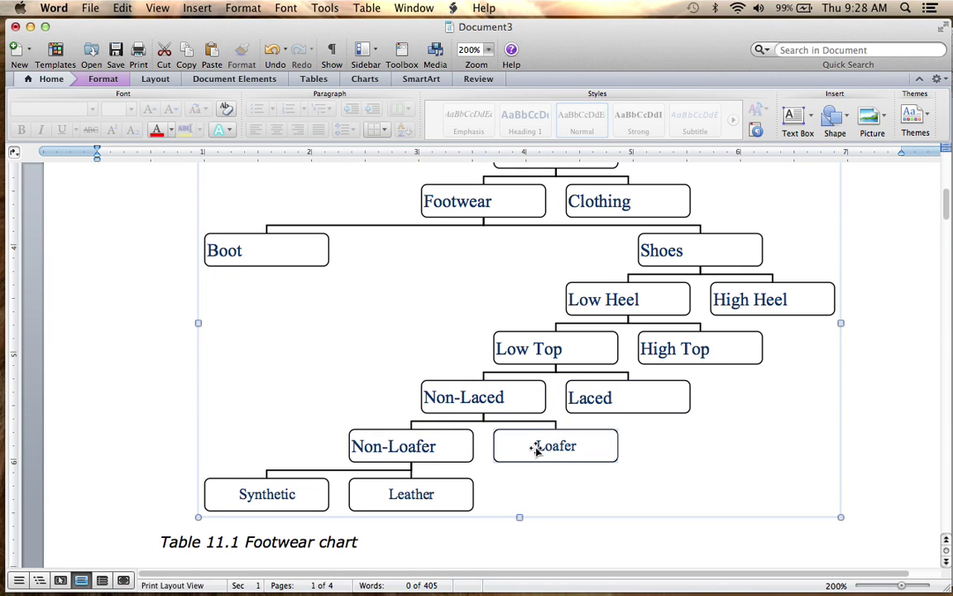
pyautogui.scroll(-3, 536, 447)
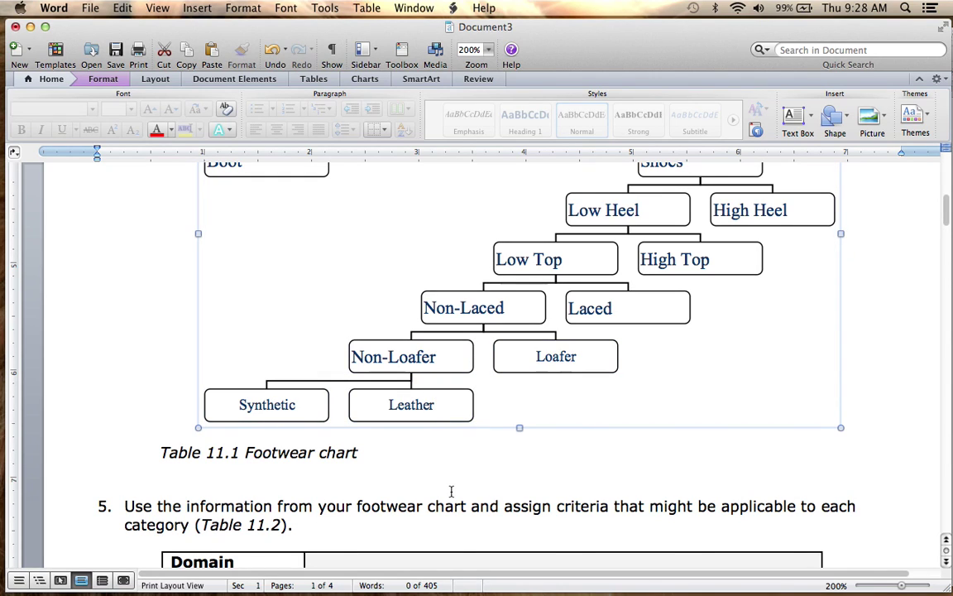
pyautogui.scroll(-6, 451, 492)
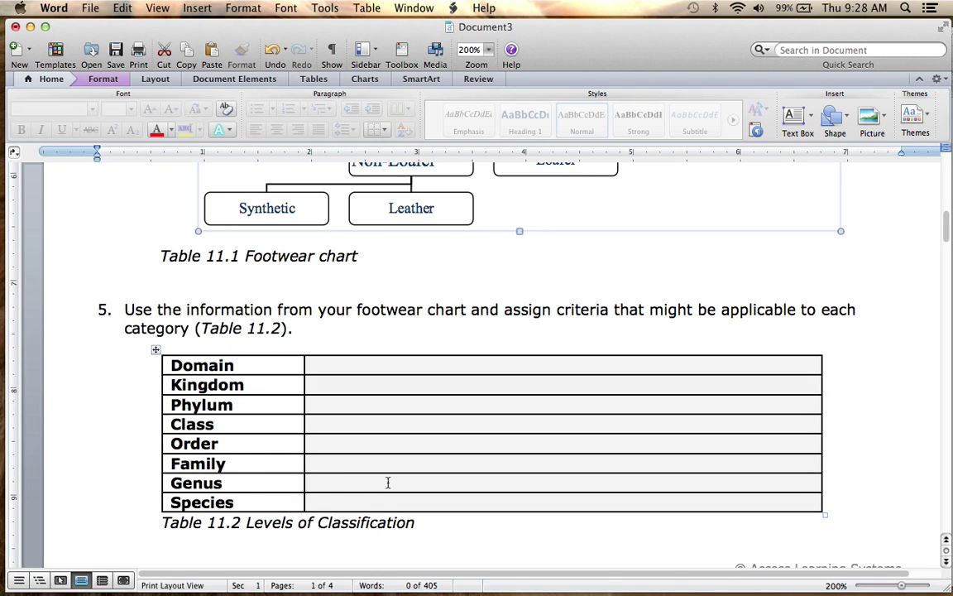
pyautogui.scroll(10, 387, 482)
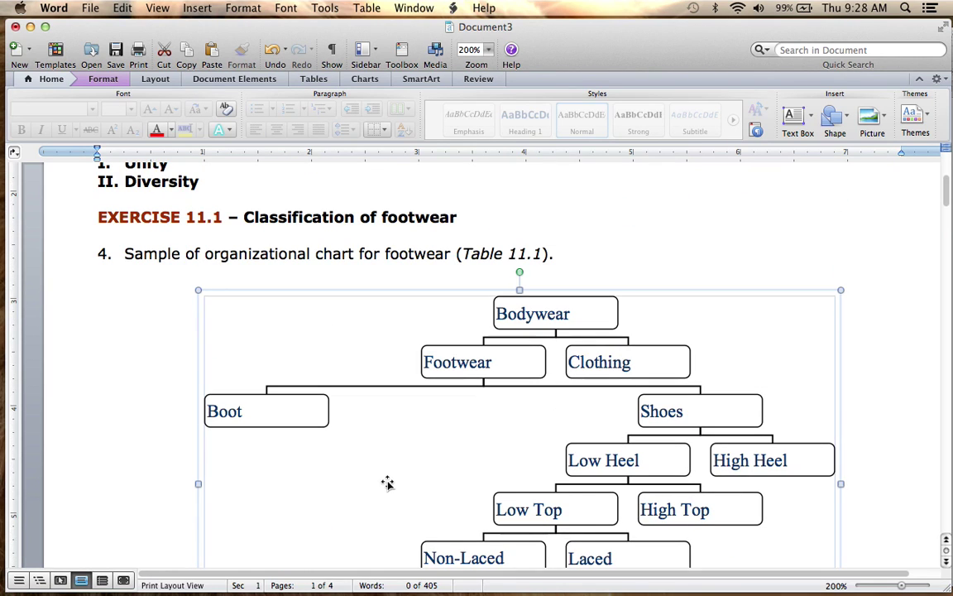
pyautogui.scroll(-10, 387, 482)
pyautogui.scroll(1, 387, 481)
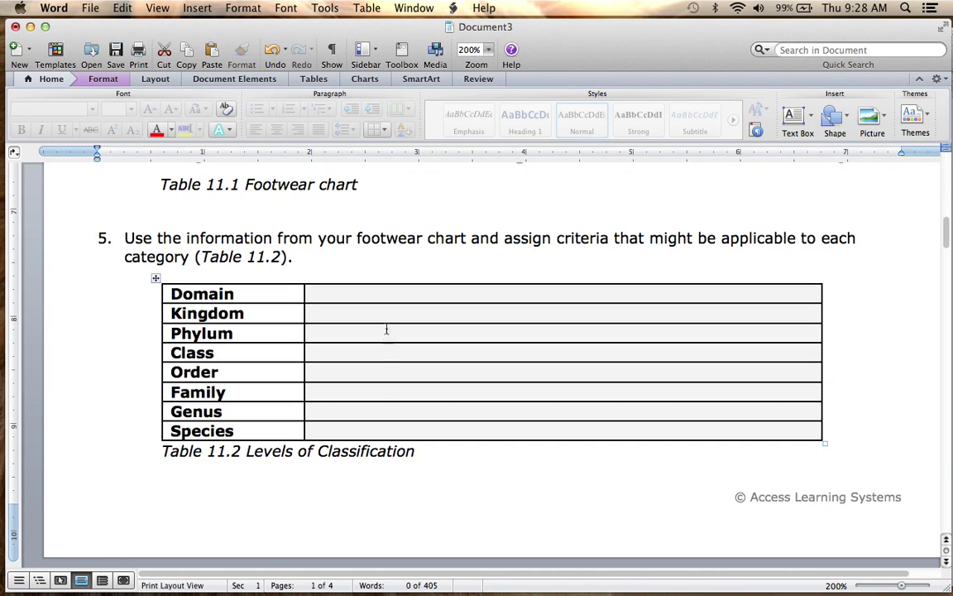
# Enter Bodywear as the Domain criterion in Table 11.2
pyautogui.click(394, 295)
pyautogui.write('Body')
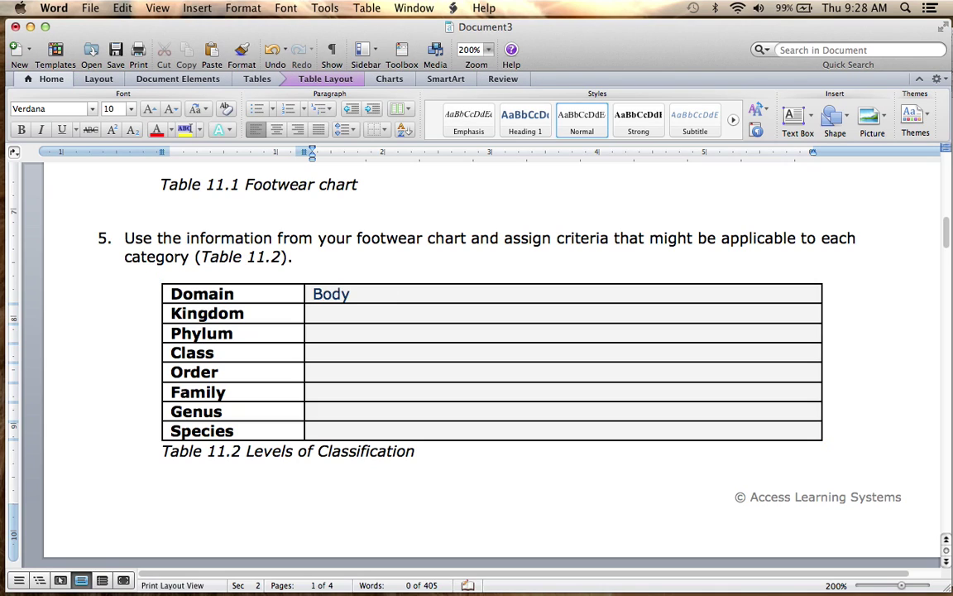
pyautogui.write('wear')
pyautogui.scroll(8, 477, 364)
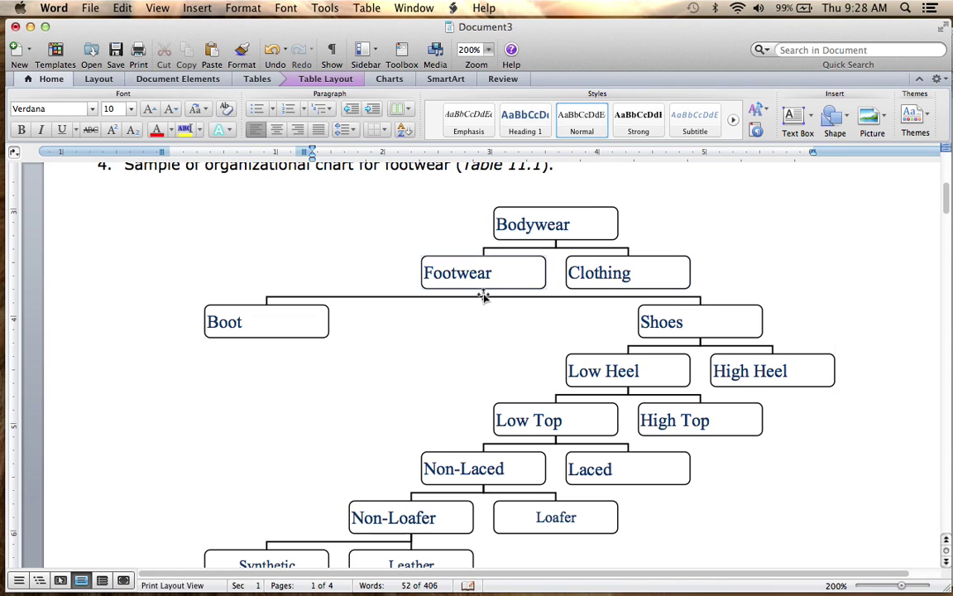
pyautogui.scroll(-5, 485, 355)
pyautogui.scroll(-3, 484, 354)
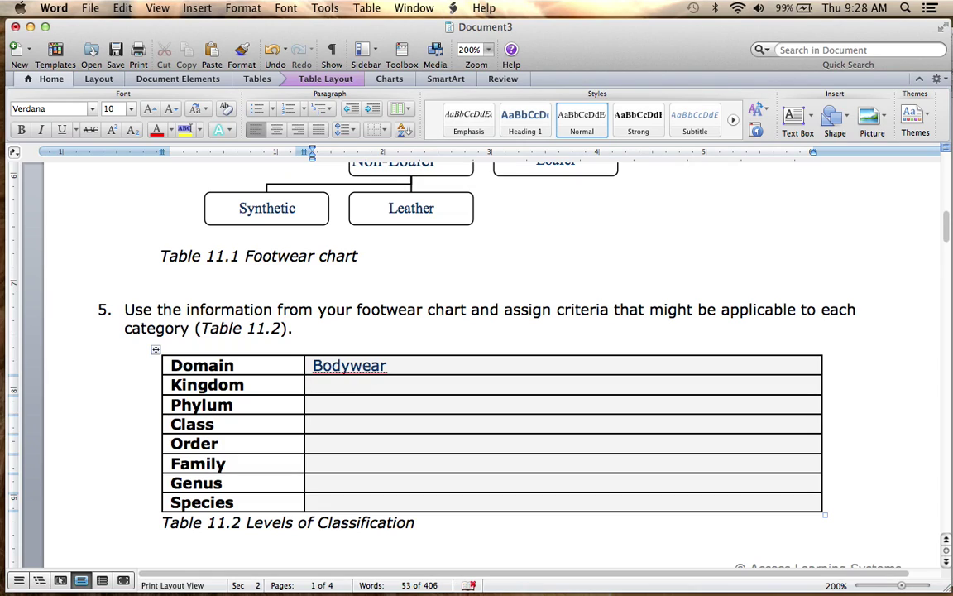
# Enter the Kingdom criterion: what part of your body you wear it on (Body vs. Foot)
pyautogui.write('Where / what part')
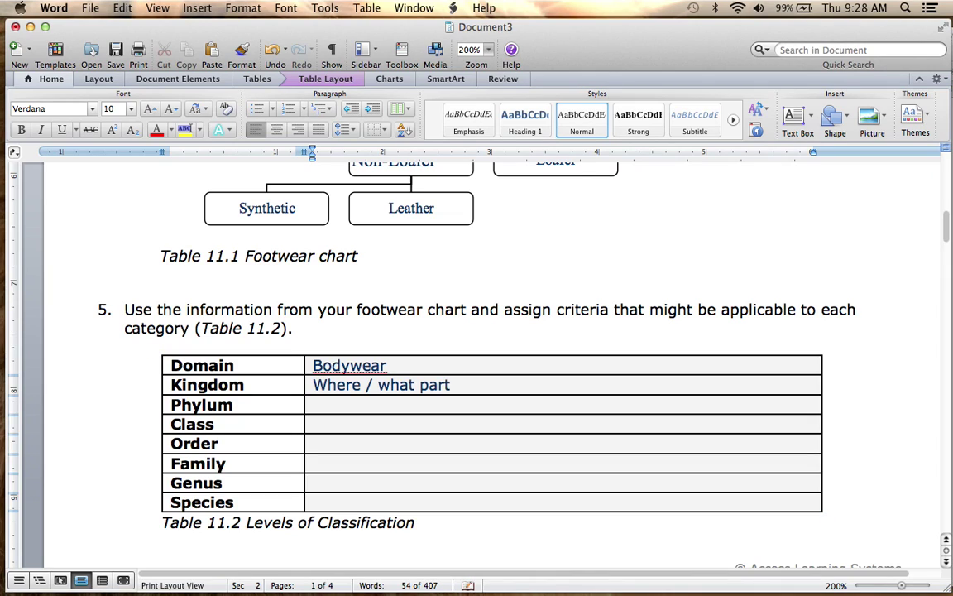
pyautogui.write(' of your body you')
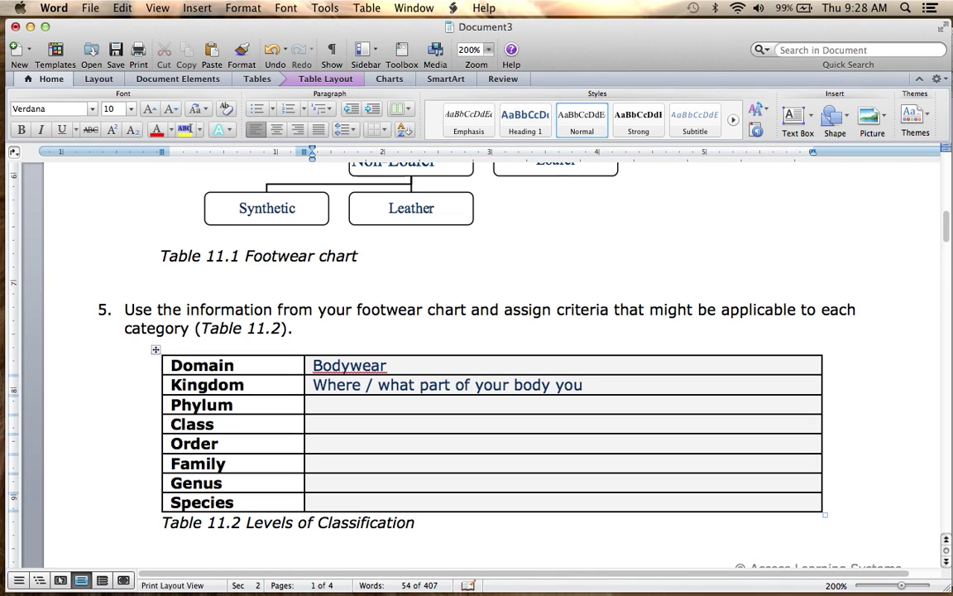
pyautogui.write(' wear it on')
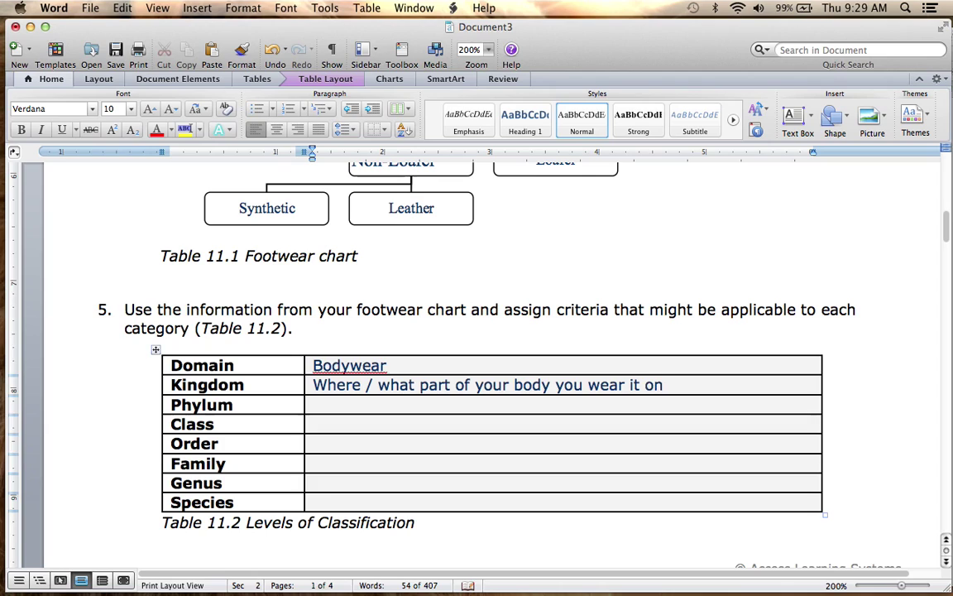
pyautogui.scroll(-1, 477, 347)
pyautogui.write('it on (')
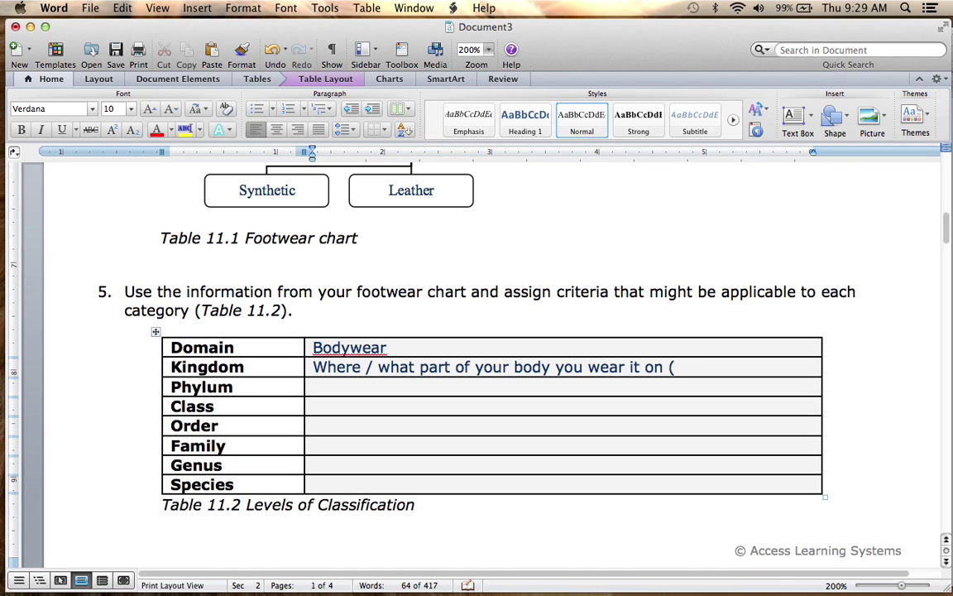
pyautogui.write('Clothing v')
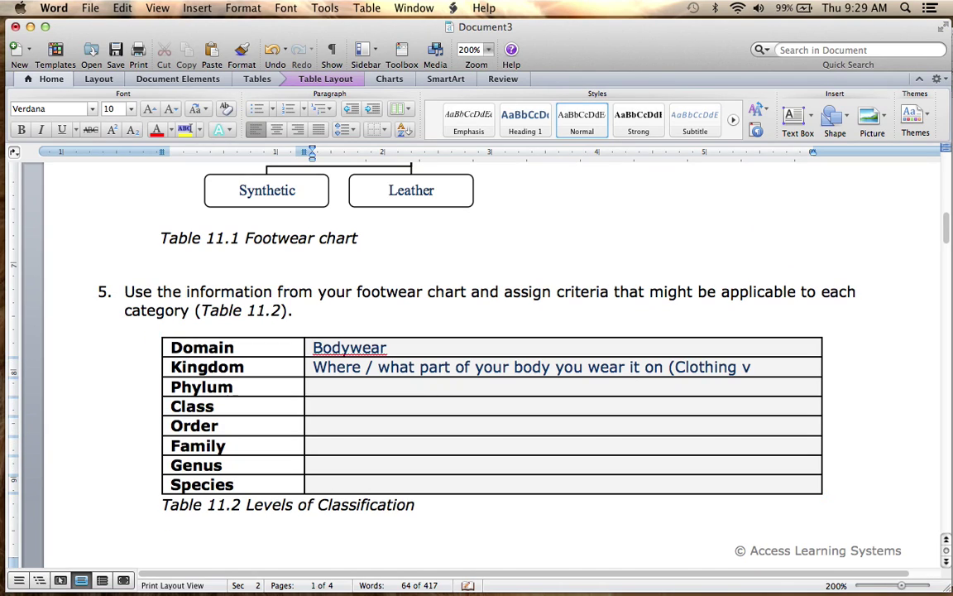
pyautogui.write('s. Foot')
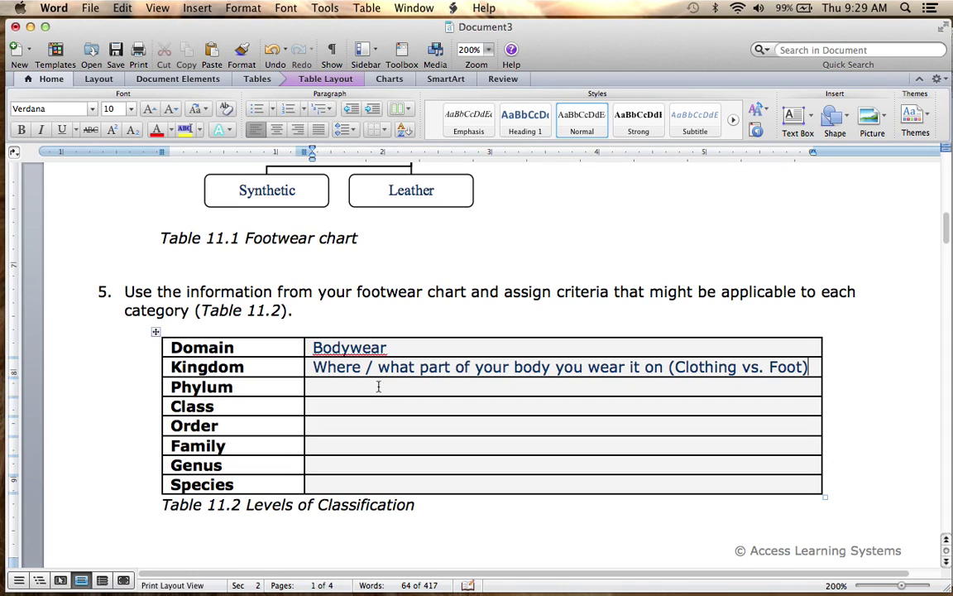
pyautogui.doubleClick(713, 365)
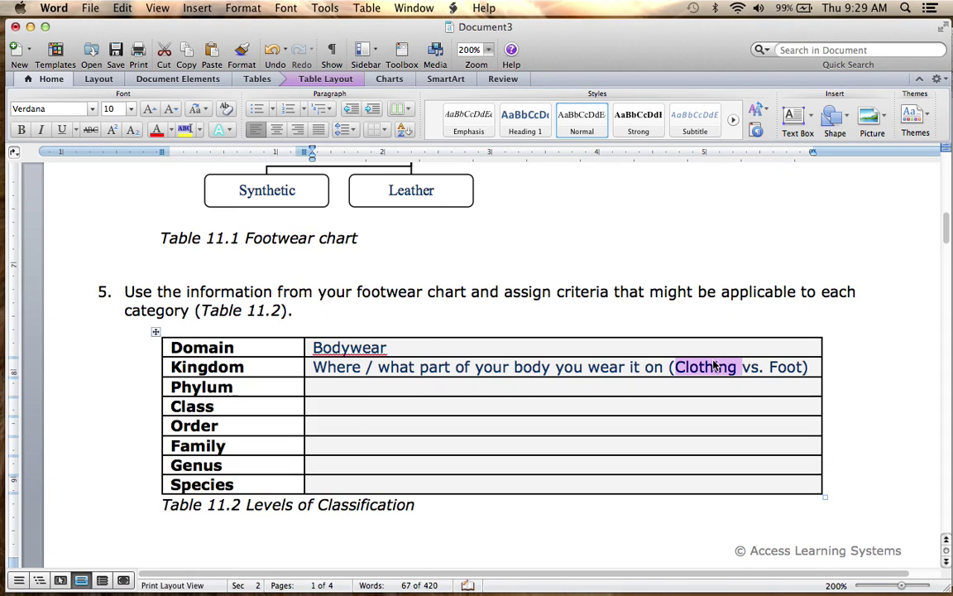
pyautogui.write('Body')
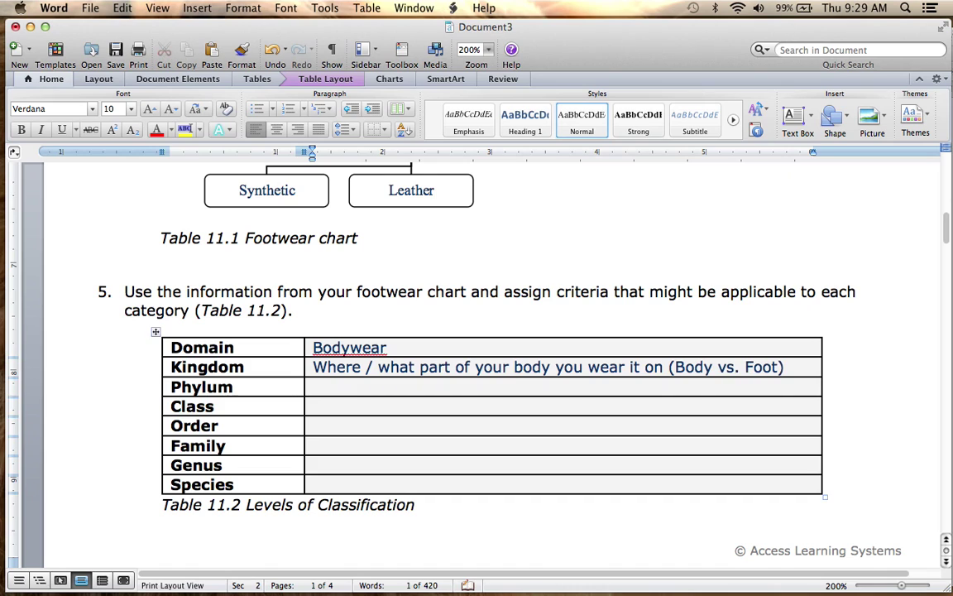
pyautogui.scroll(10, 713, 364)
# Type 'Boot vs. Shoe (how tall the footwear is)' into the Phylum criterion cell, correcting a typo
pyautogui.scroll(-5, 336, 340)
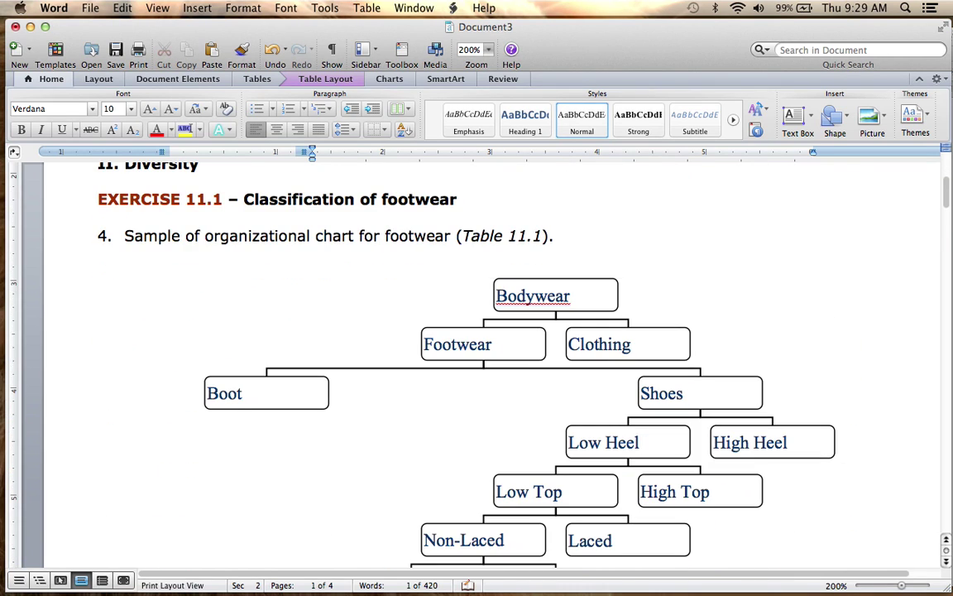
pyautogui.click(725, 408)
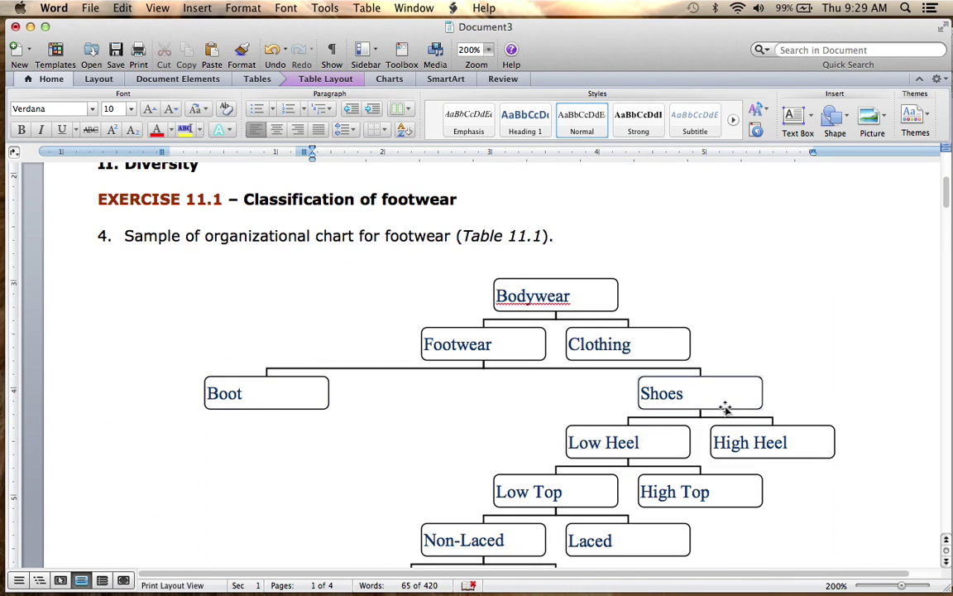
pyautogui.scroll(-10, 725, 409)
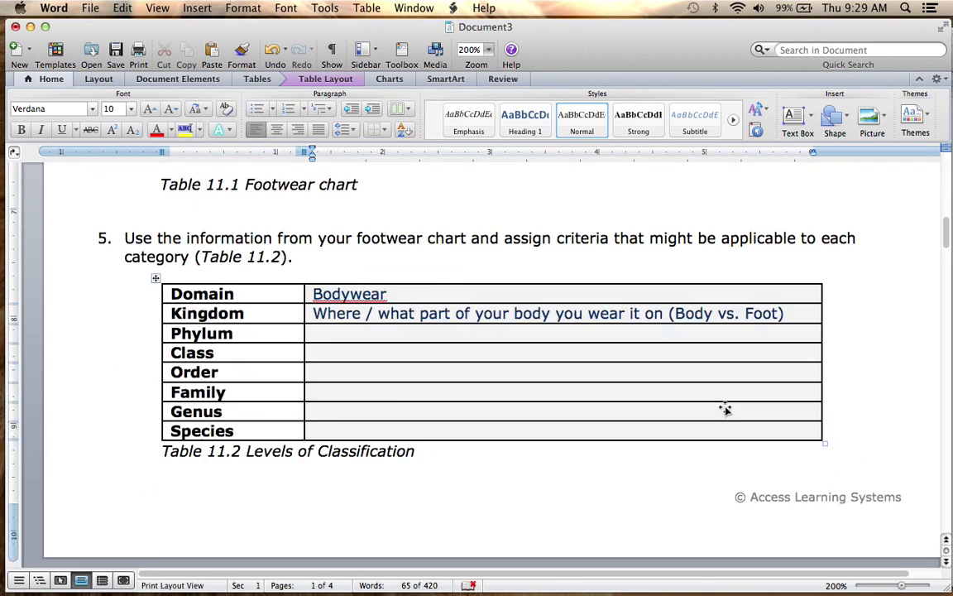
pyautogui.scroll(1, 725, 409)
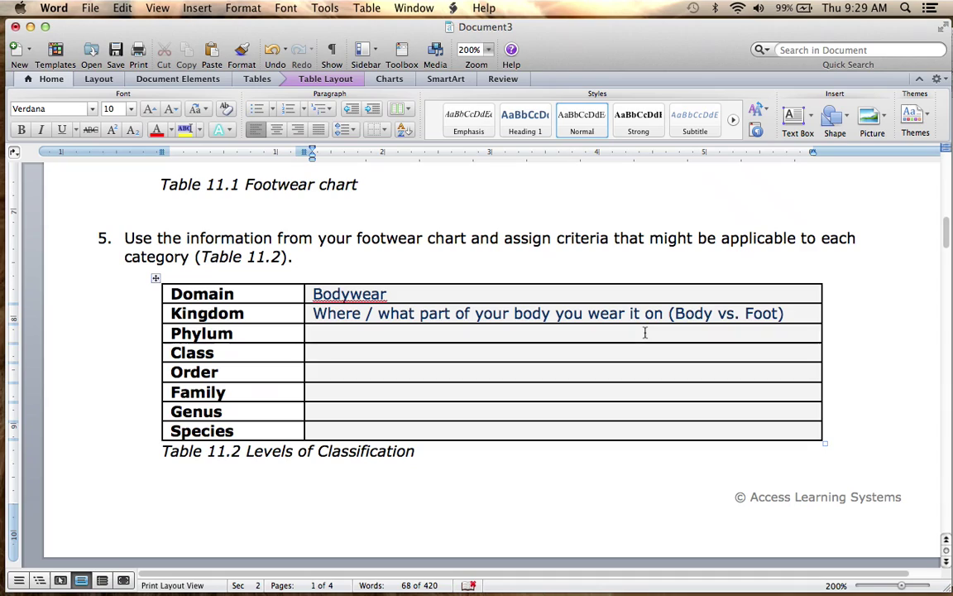
pyautogui.write('Boot')
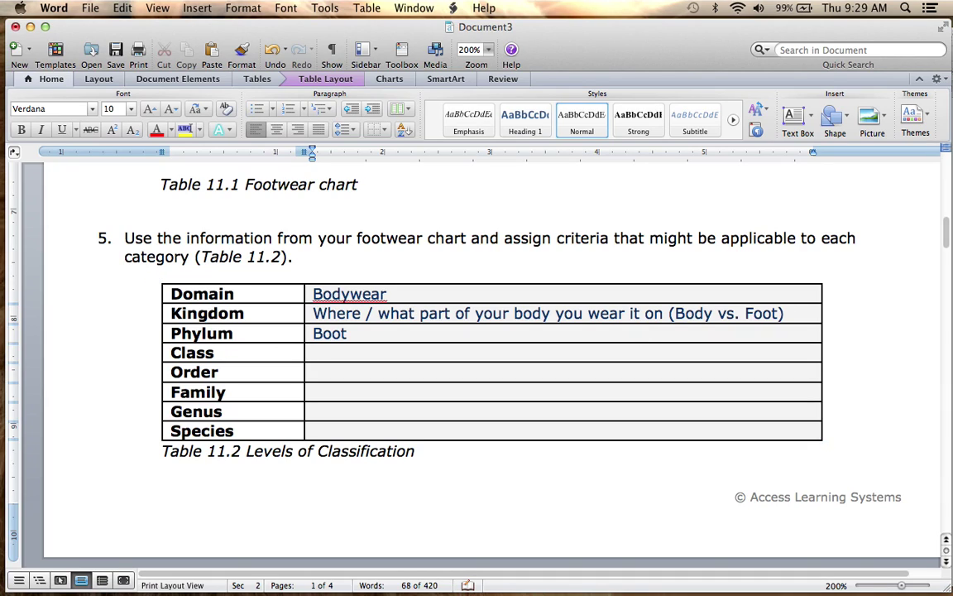
pyautogui.write(' vs. Shot')
pyautogui.press('BackSpace')
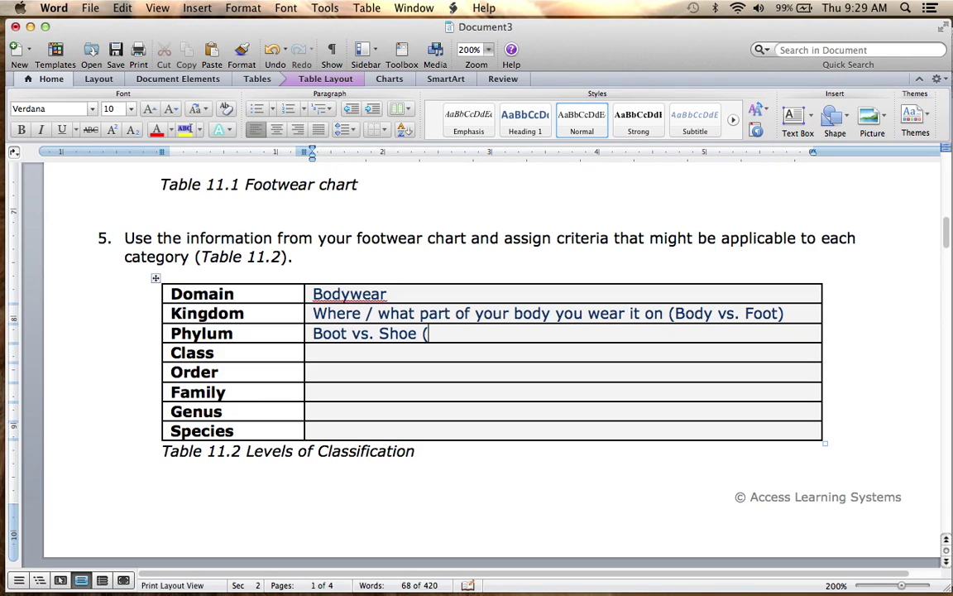
pyautogui.write('e (how tal')
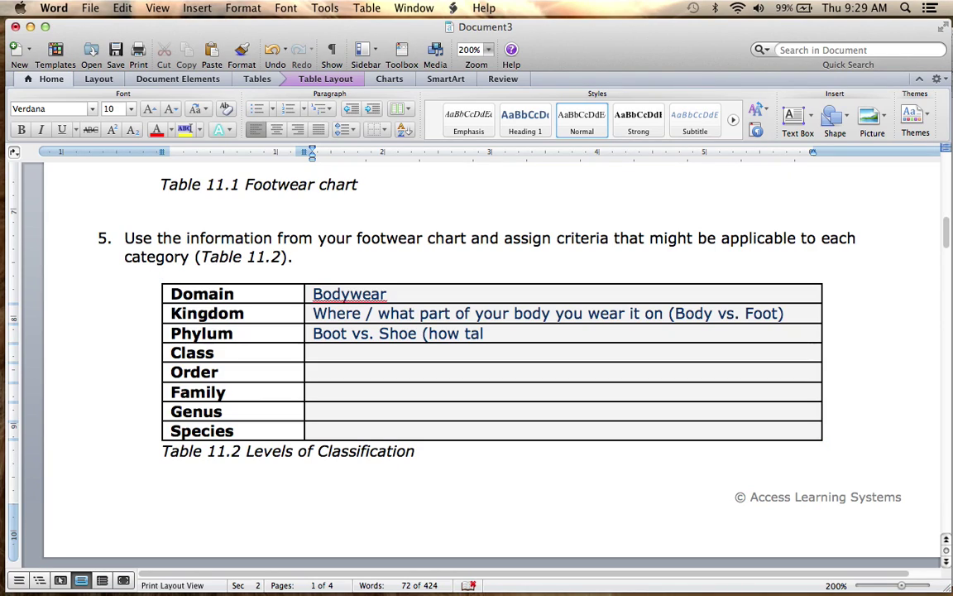
pyautogui.write('l the footwear is')
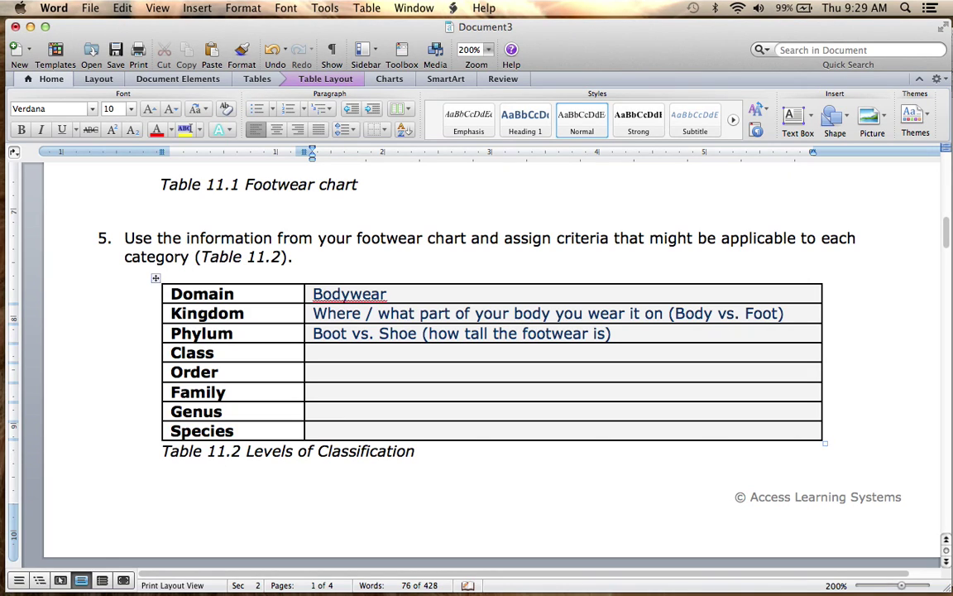
pyautogui.scroll(10, 652, 328)
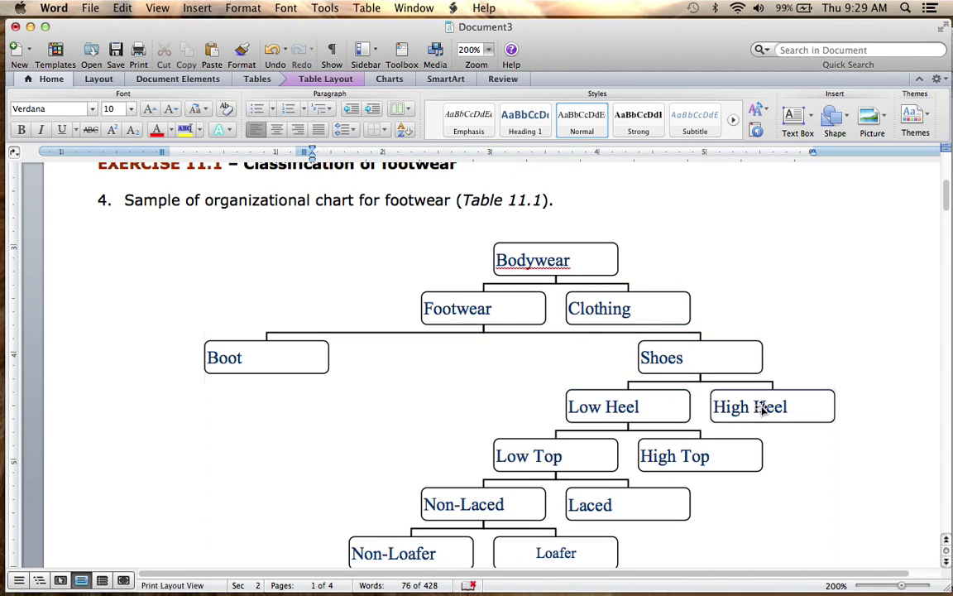
# Type 'Height of heel (low heel vs. high heel)' into the Class criterion cell
pyautogui.scroll(-2, 765, 425)
pyautogui.scroll(-3, 767, 426)
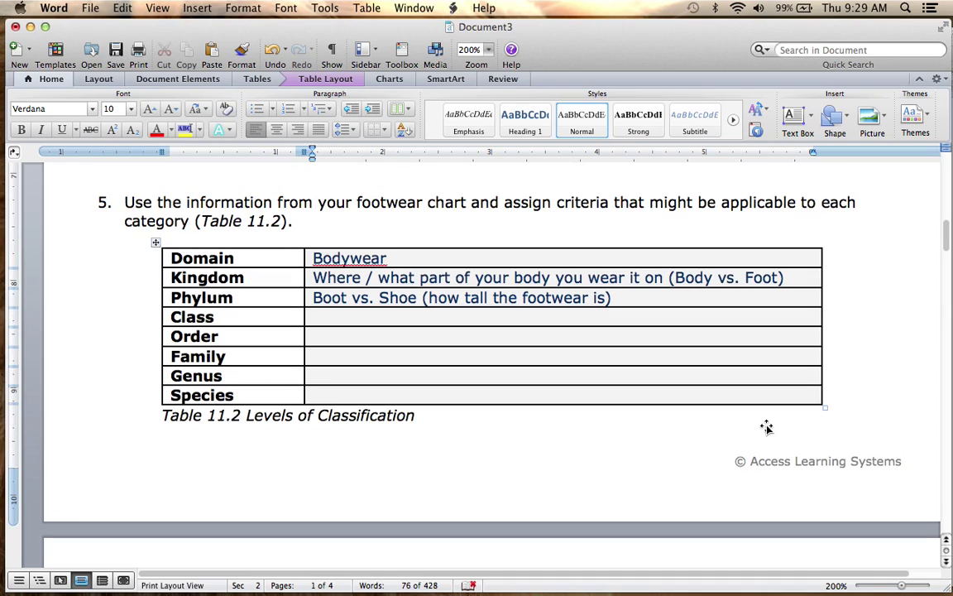
pyautogui.write('Heig')
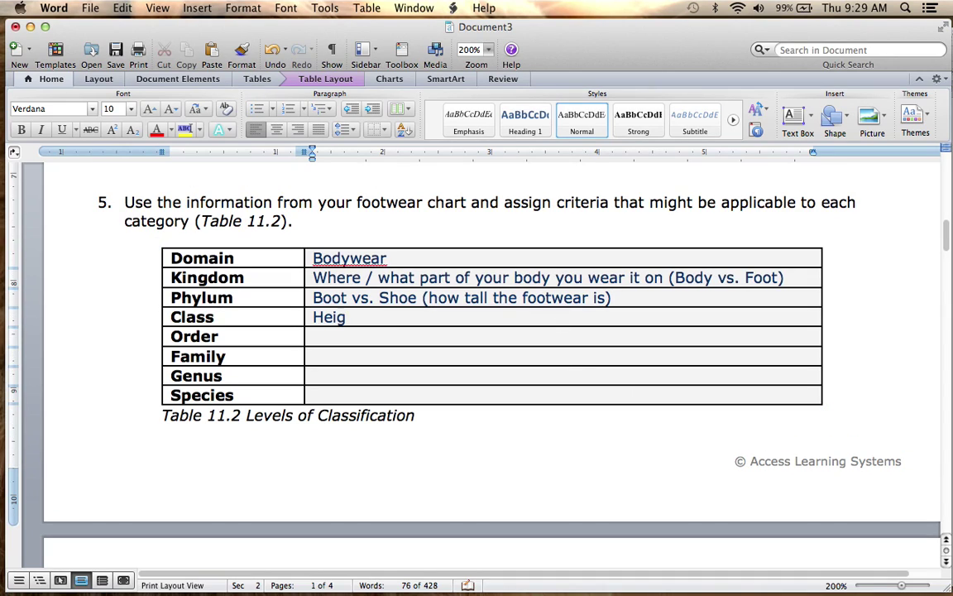
pyautogui.write('ht of heel (low')
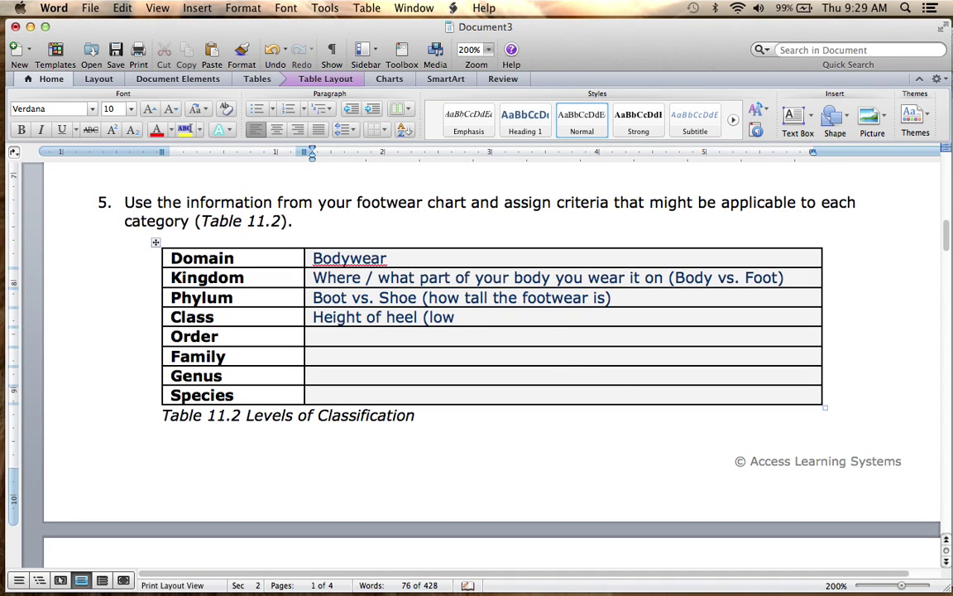
pyautogui.write(' heel vs. high heel')
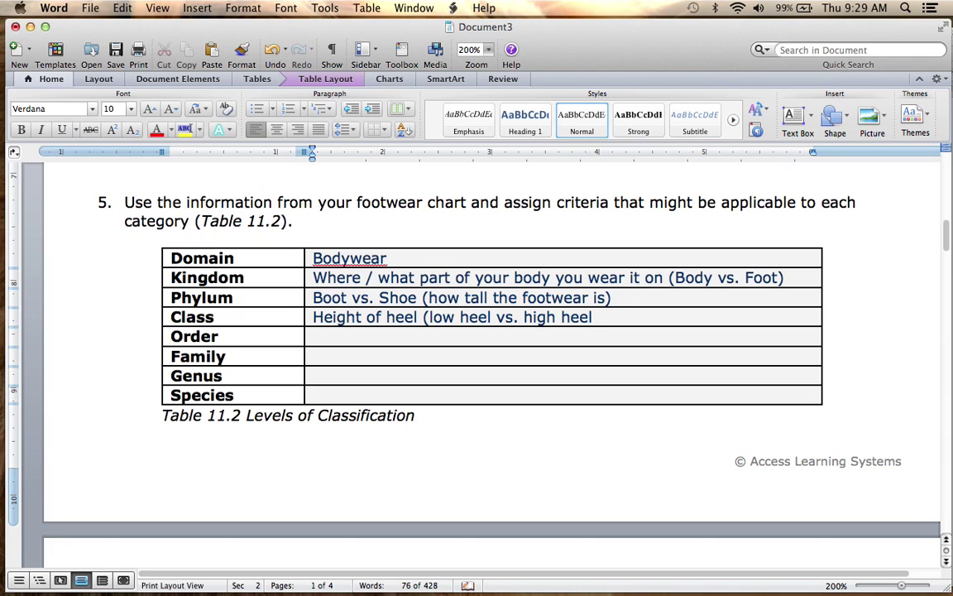
pyautogui.write(')')
pyautogui.scroll(10, 718, 341)
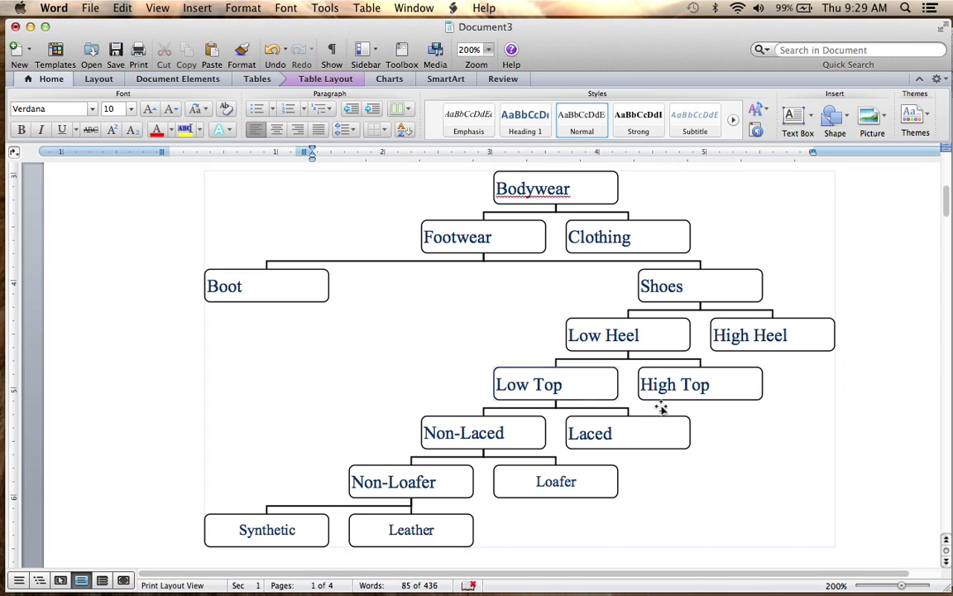
# Type 'Height of the top (low top vs. high top)' into the Order criterion cell
pyautogui.scroll(-8, 662, 408)
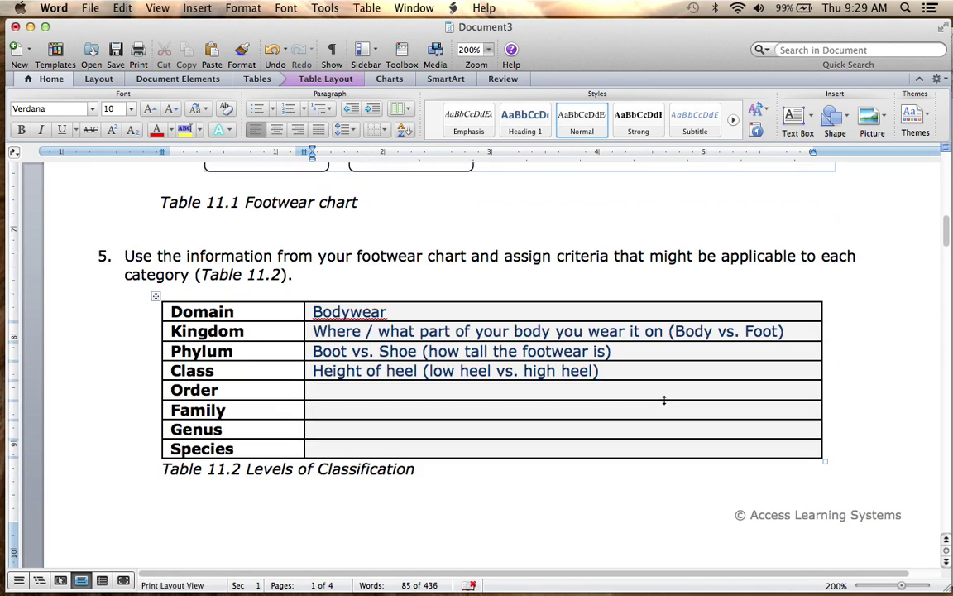
pyautogui.write('Height of')
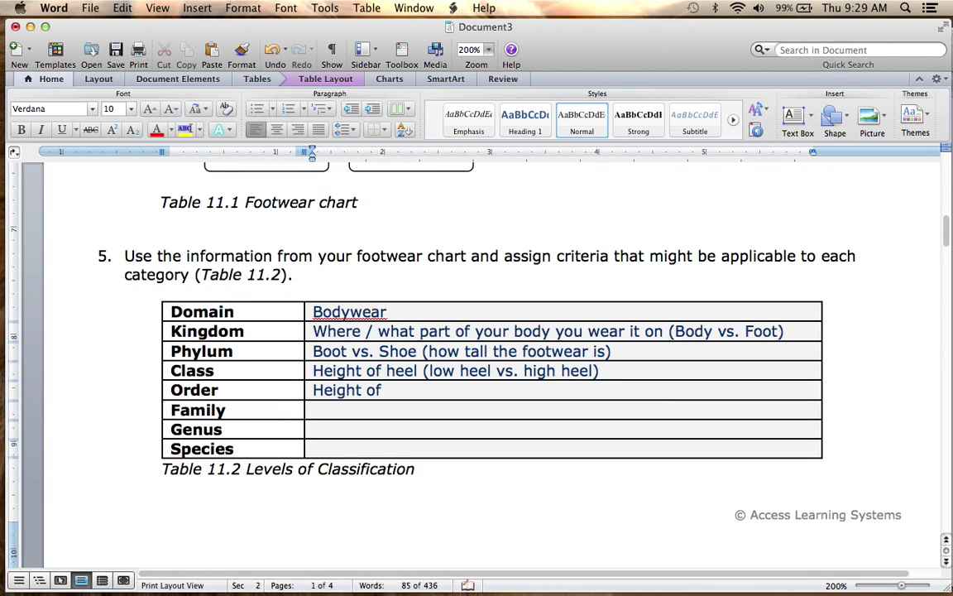
pyautogui.write(' the top (low top vs')
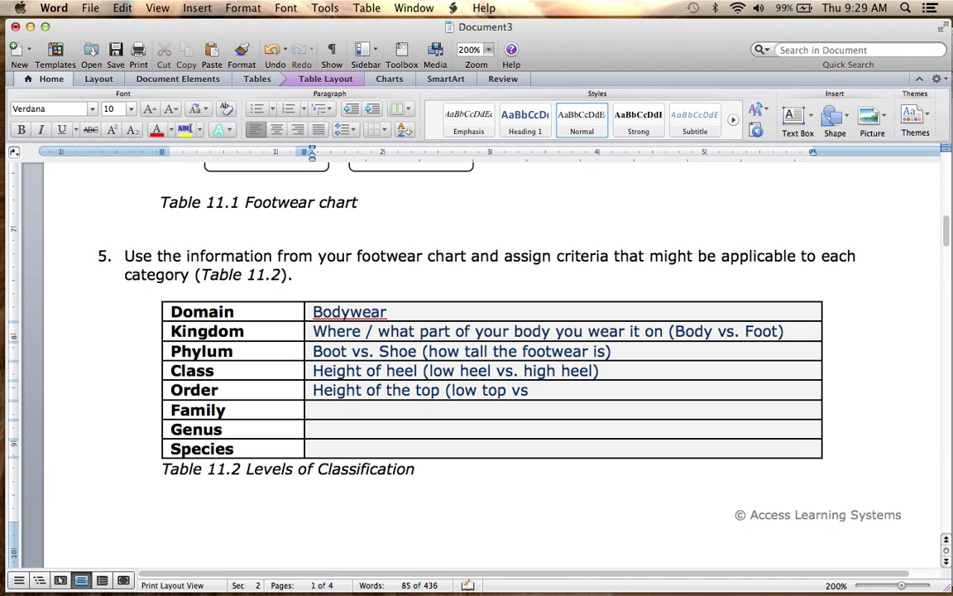
pyautogui.write('. high top')
pyautogui.scroll(10, 598, 400)
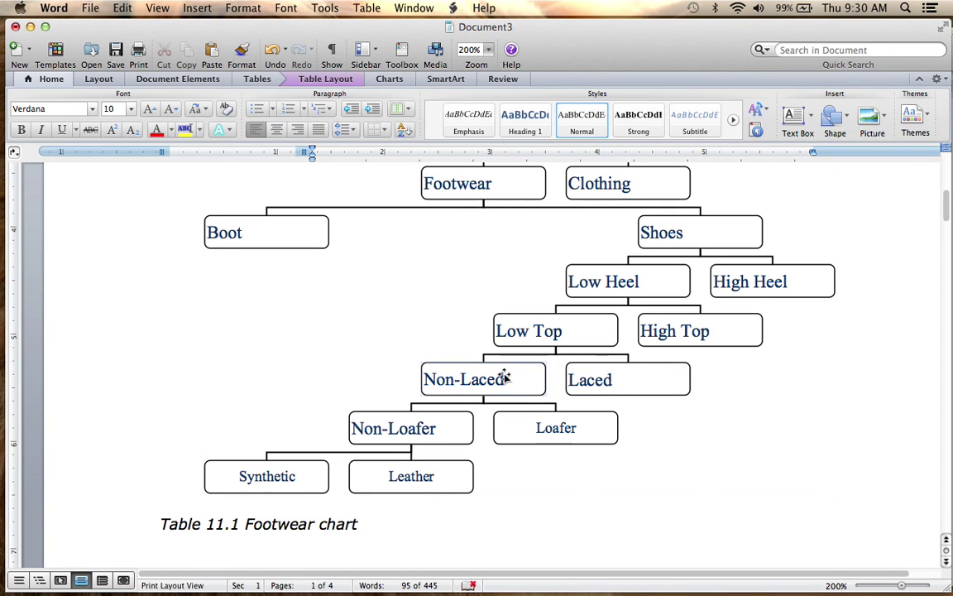
# Type 'Presence of laces (laced vs. non laced)' into the Family criterion cell
pyautogui.scroll(-11, 565, 398)
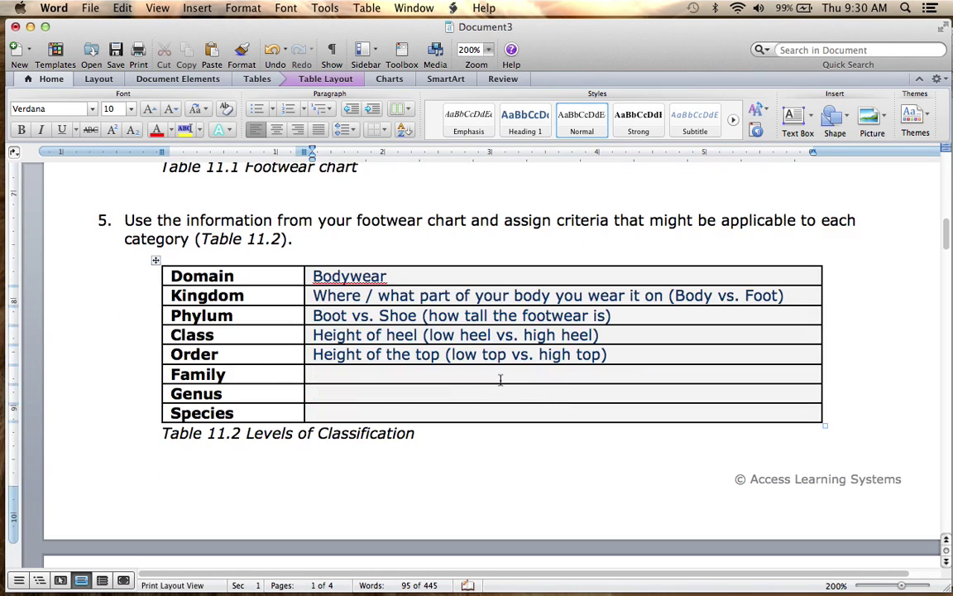
pyautogui.write('Presen')
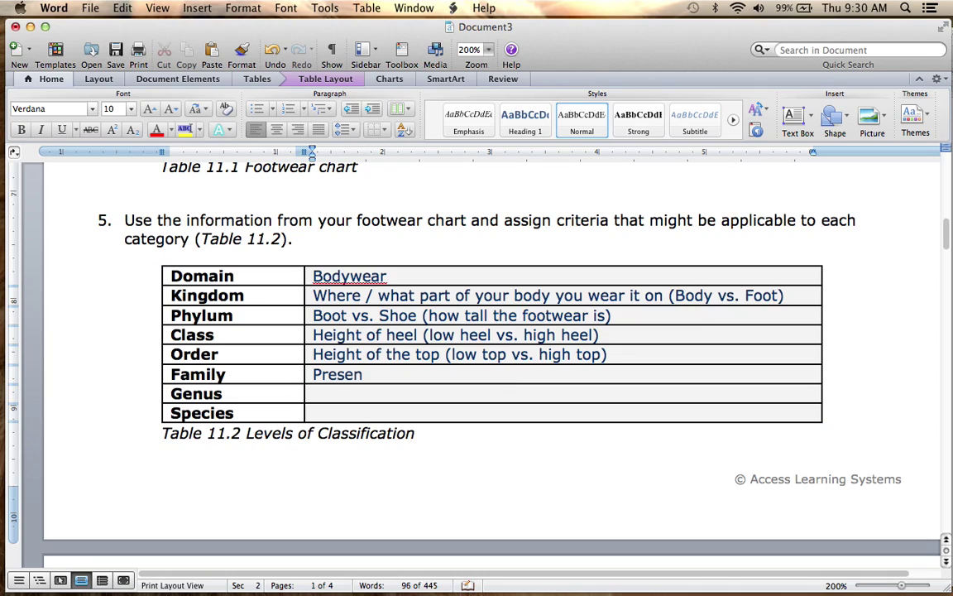
pyautogui.write('ce of laces')
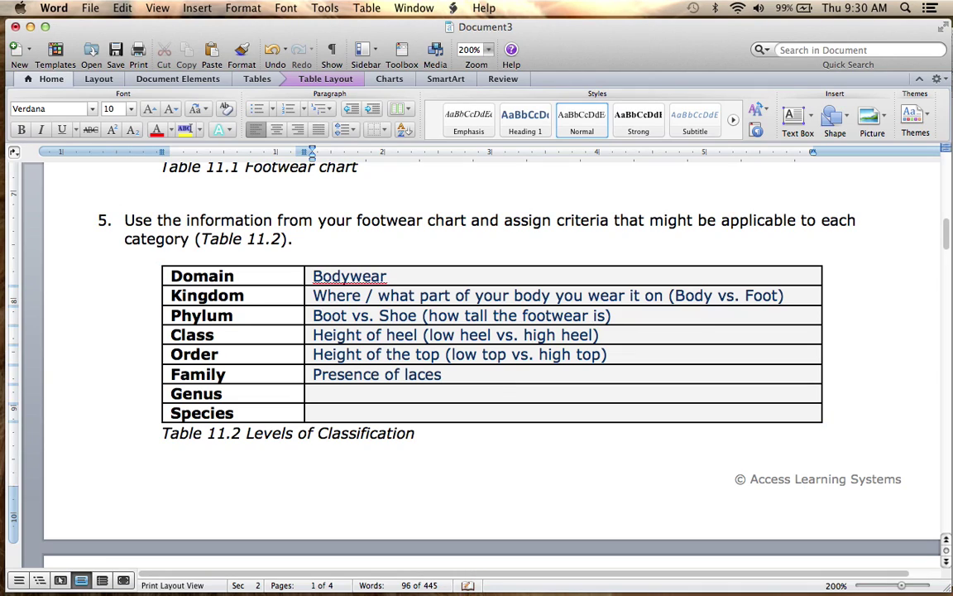
pyautogui.write(' (laced vs. non la')
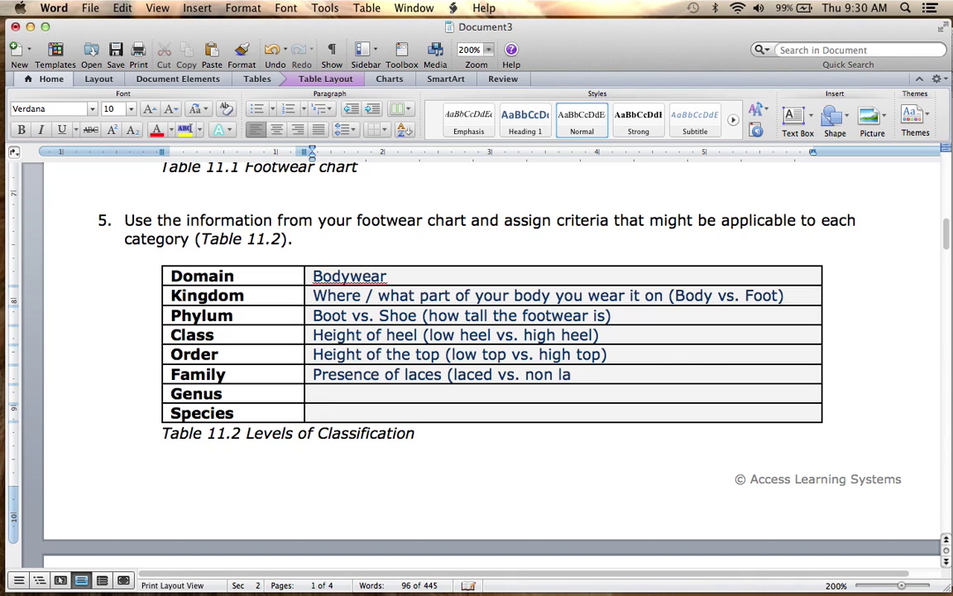
pyautogui.write('ced')
pyautogui.scroll(10, 544, 337)
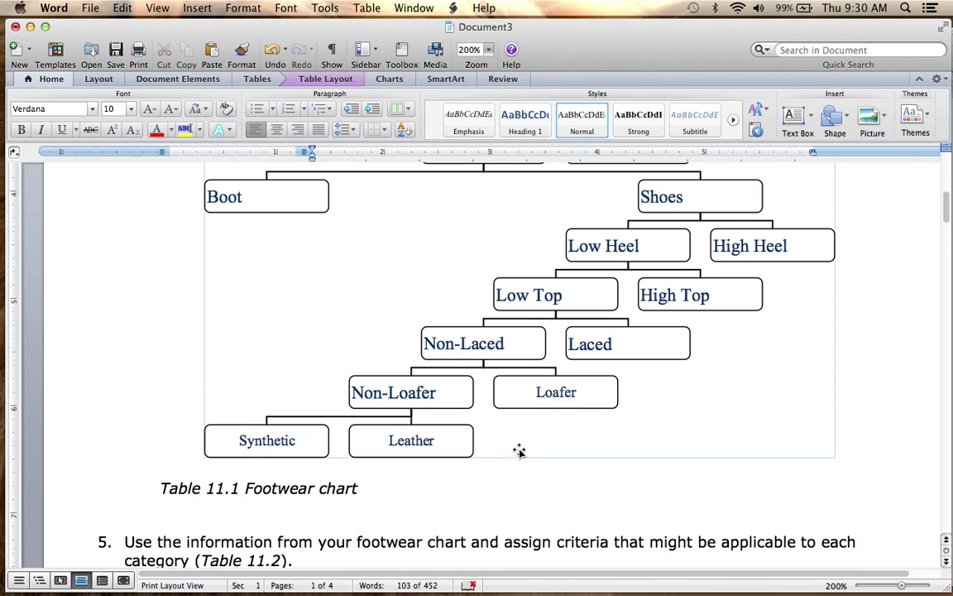
# Enter "Loafer vs. non loafer" as the Genus criterion in Table 11.2
pyautogui.scroll(-6, 517, 449)
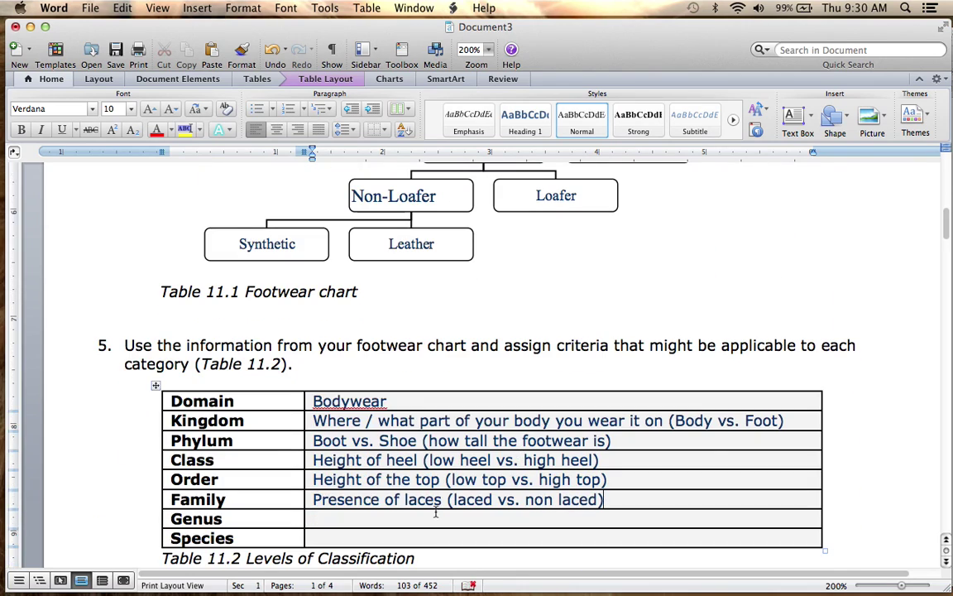
pyautogui.write('Loafer vs.')
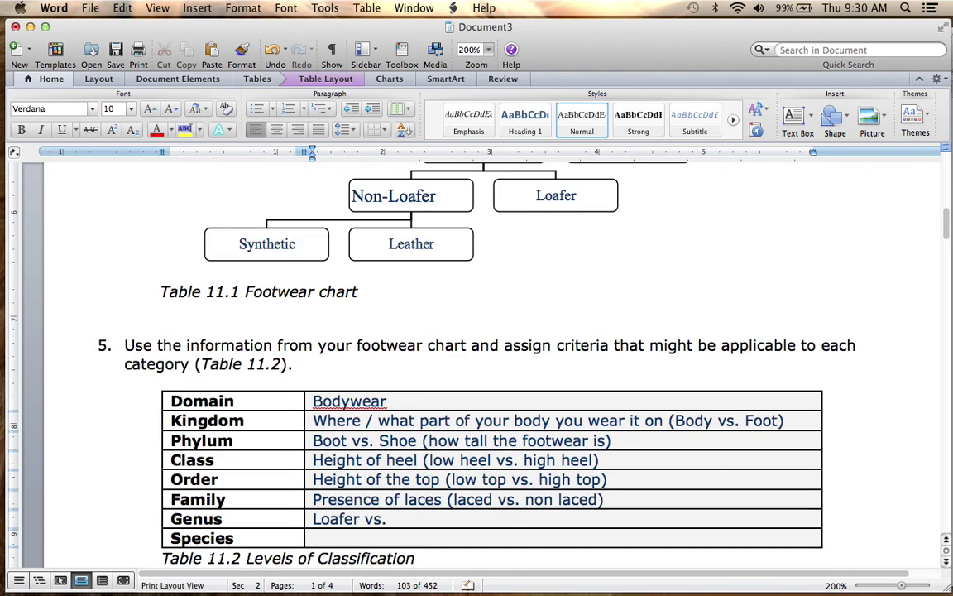
pyautogui.write(' non loa')
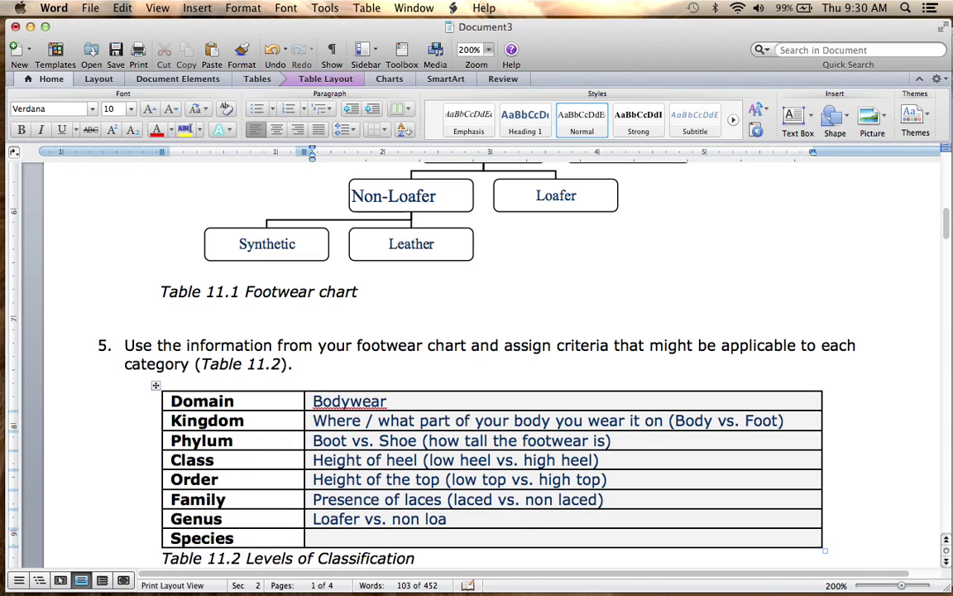
pyautogui.write('fer')
pyautogui.scroll(-2, 399, 274)
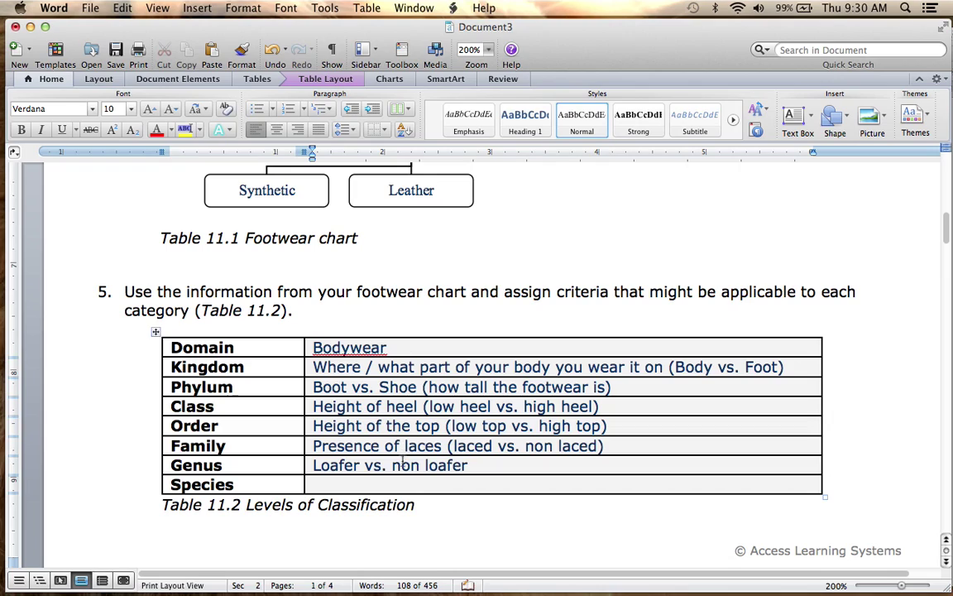
# Enter "Material (synthetic vs. leather)" in the Species row of Table 11.2
pyautogui.click(401, 482)
pyautogui.write('Material (')
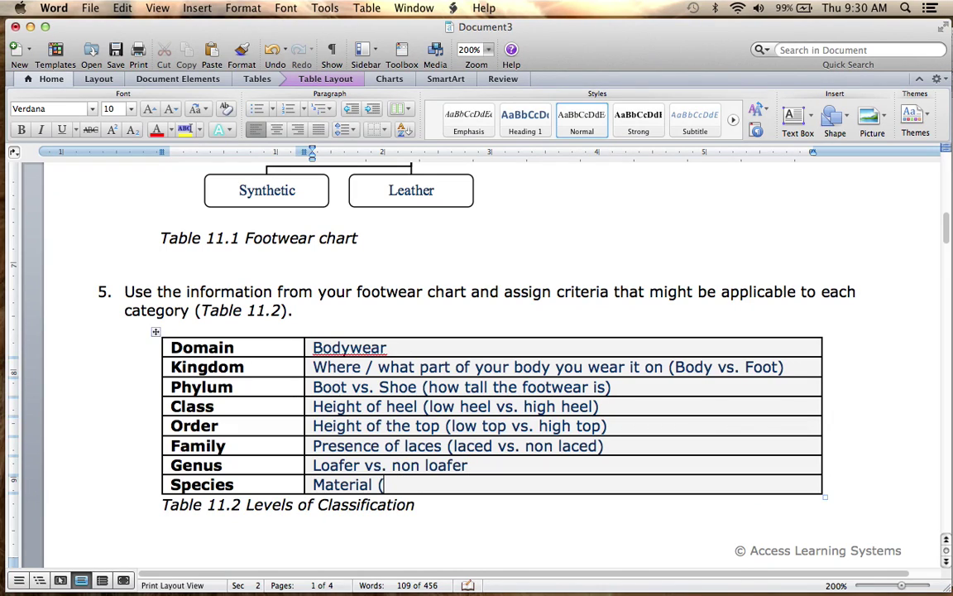
pyautogui.write('synthetic vs')
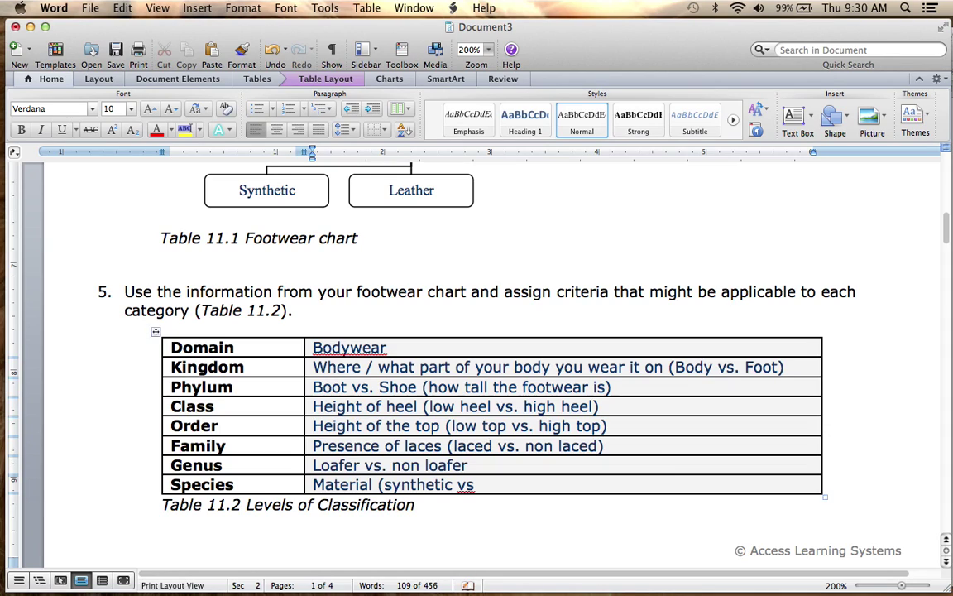
pyautogui.write('. leather)')
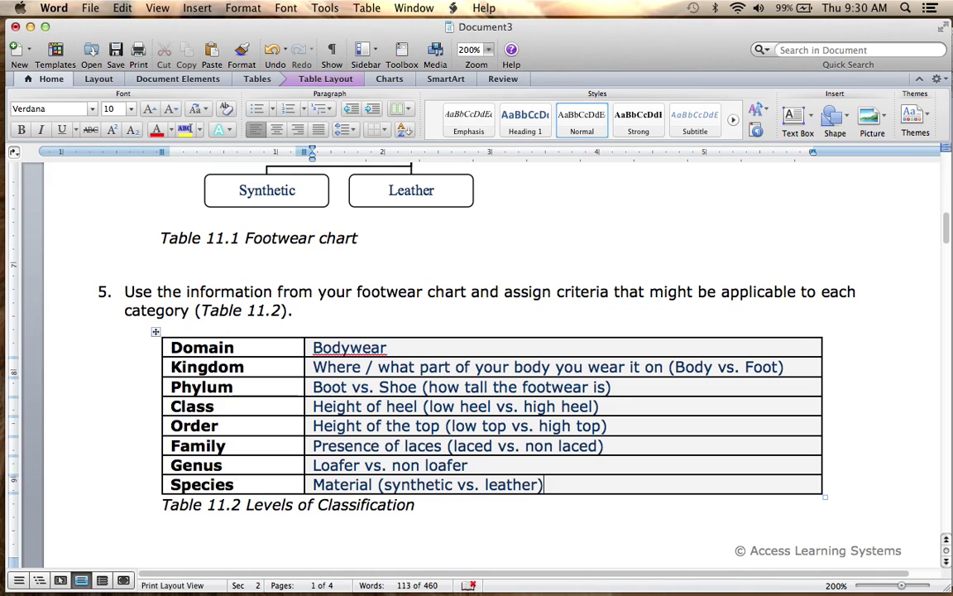
pyautogui.scroll(-1, 476, 356)
pyautogui.scroll(10, 476, 356)
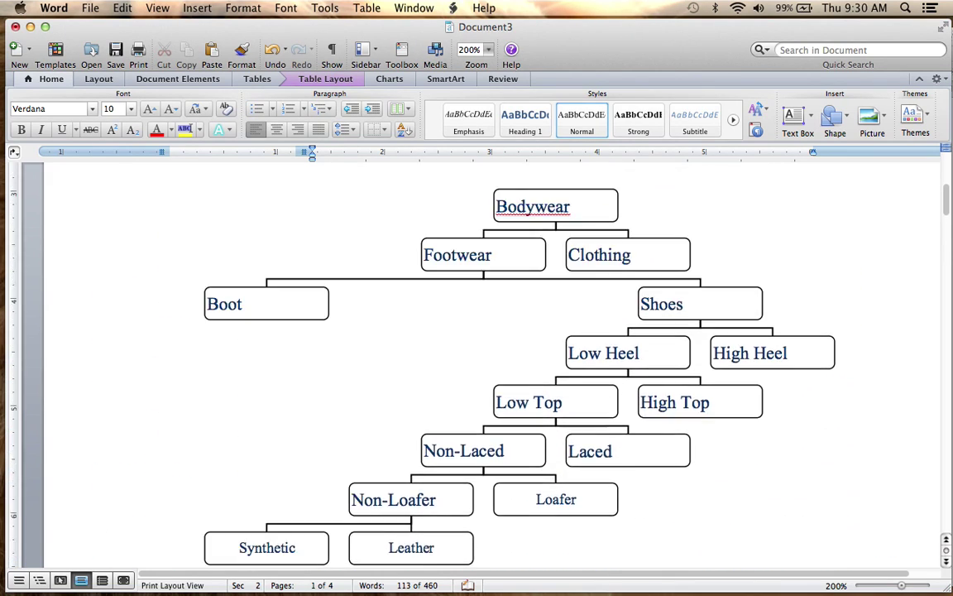